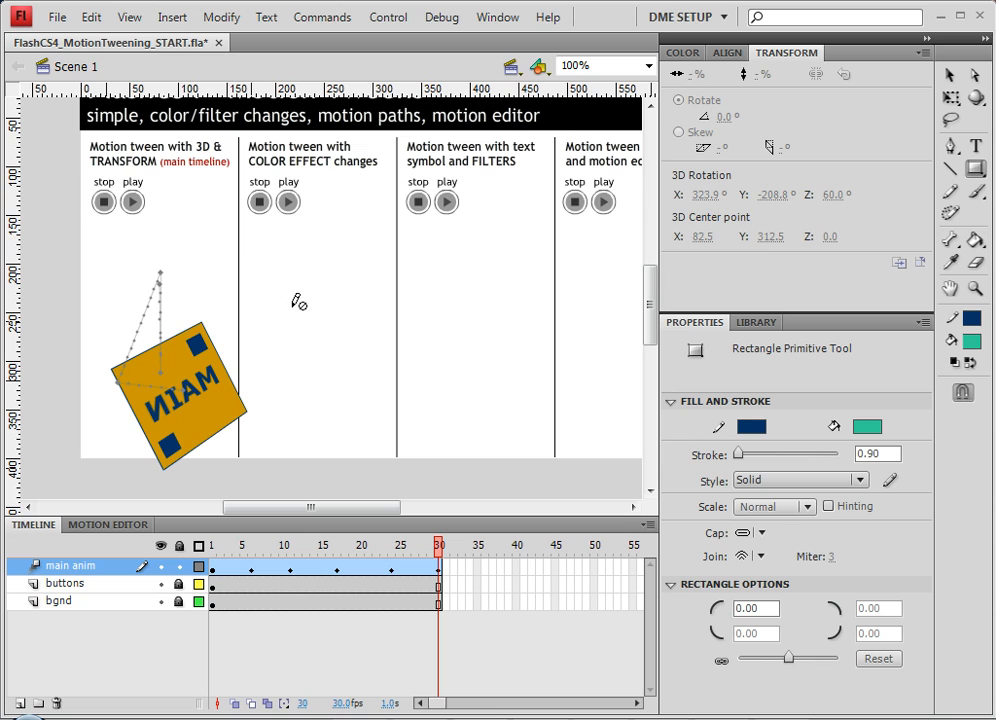
Step: Lock the buttons layer and insert a new layer named anims
left_click(179, 585)
left_click(19, 703)
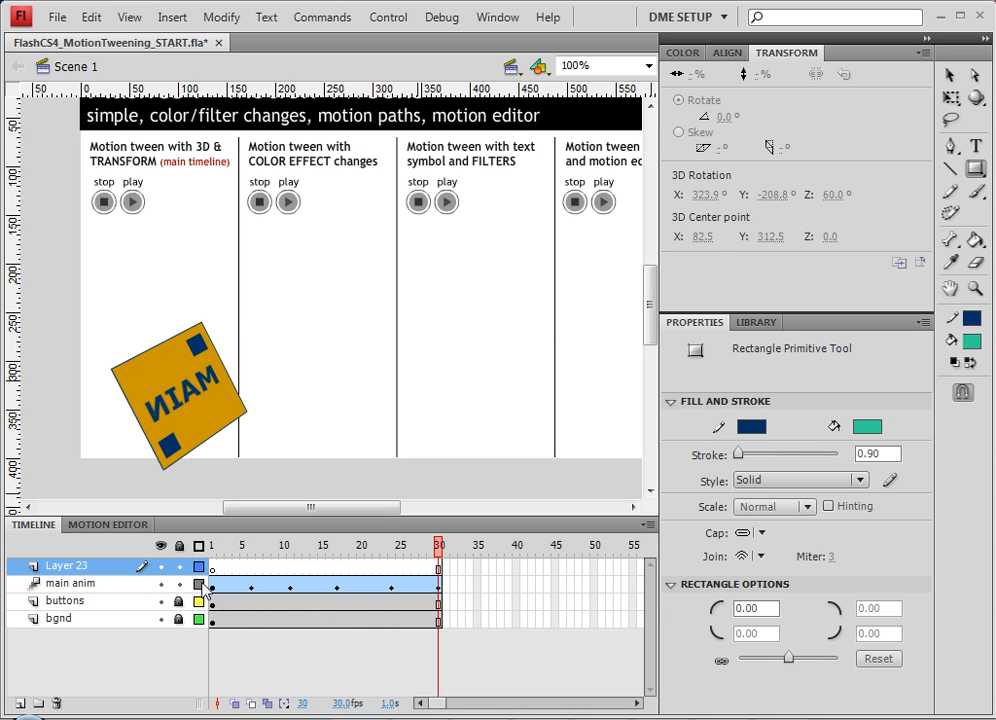
double_click(62, 566)
type("anim")
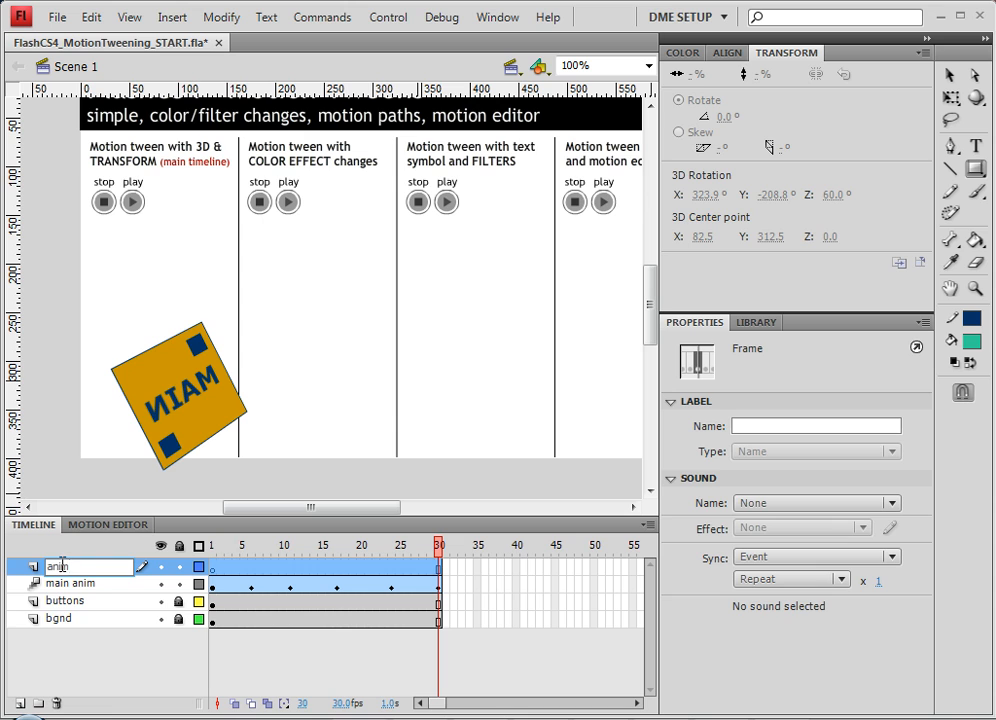
key("Return")
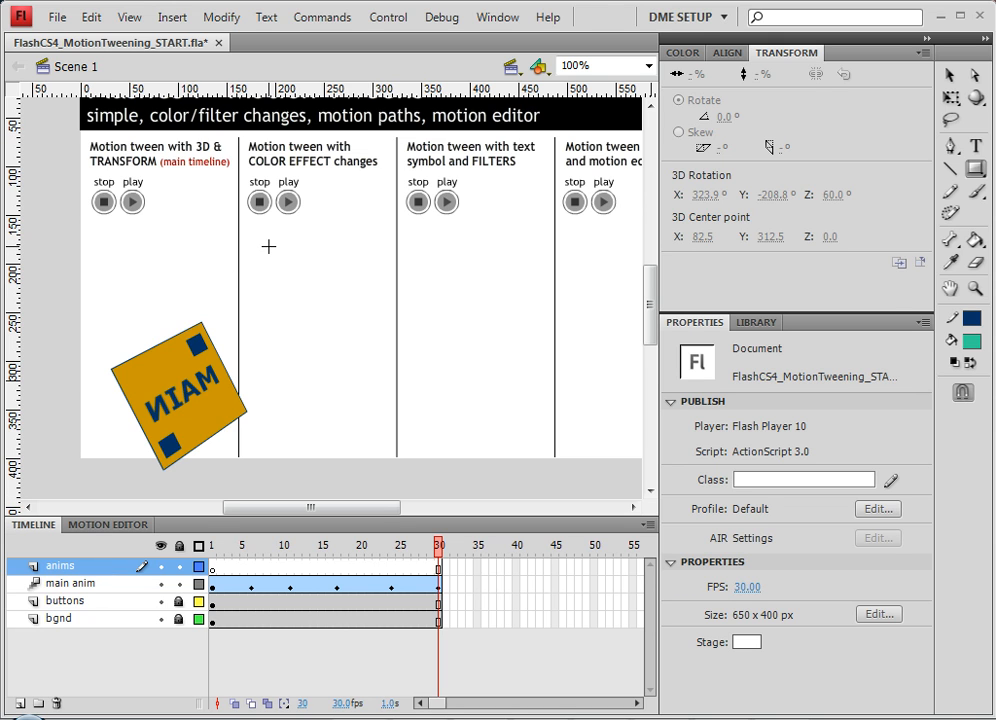
Step: Draw a square rectangle primitive about 92 by 92 px in the color effect column of the stage
left_click_drag(268, 246, 358, 336)
left_click(950, 75)
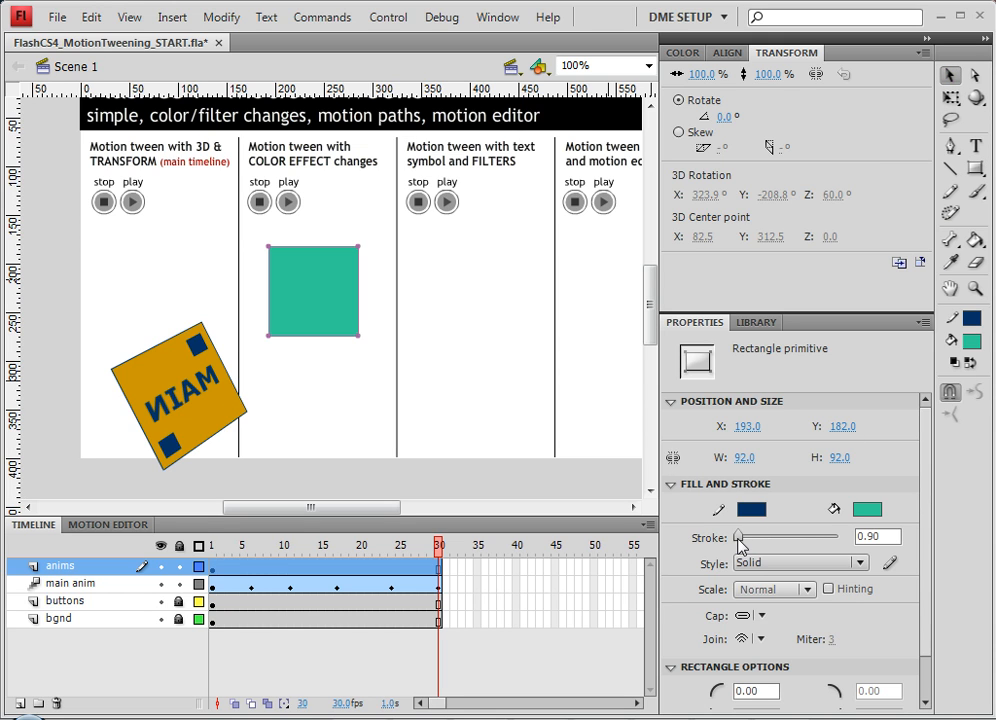
Step: Set the square's stroke thickness to 6.70 and nudge the square slightly upward
left_click_drag(743, 541, 740, 542)
left_click_drag(320, 276, 316, 270)
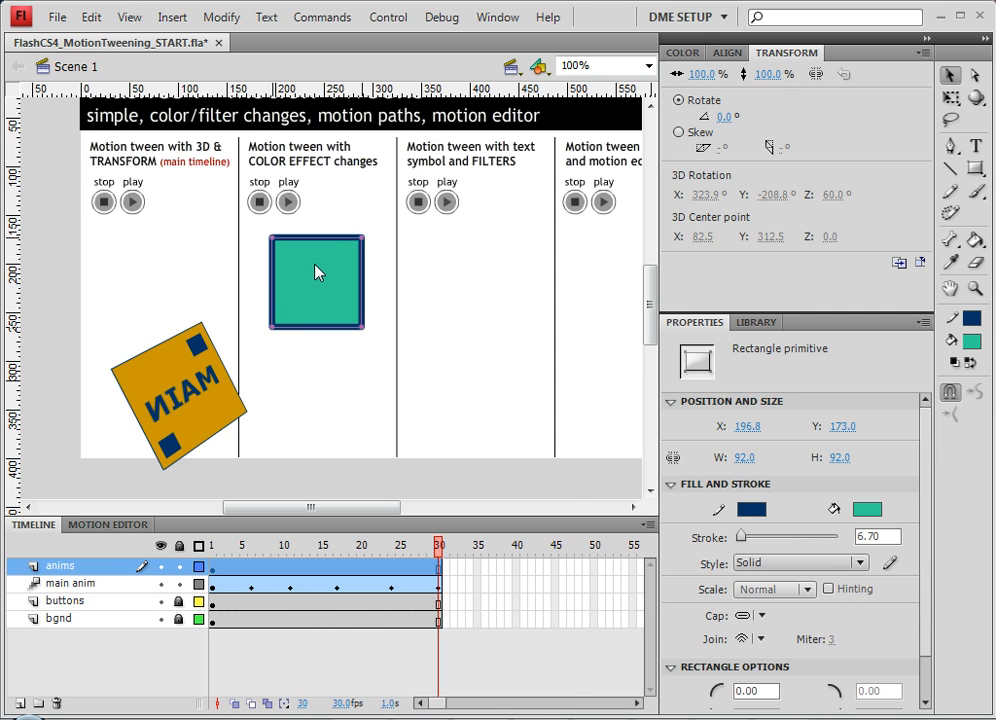
Step: Convert the square into a movie clip symbol named green bg
right_click(316, 270)
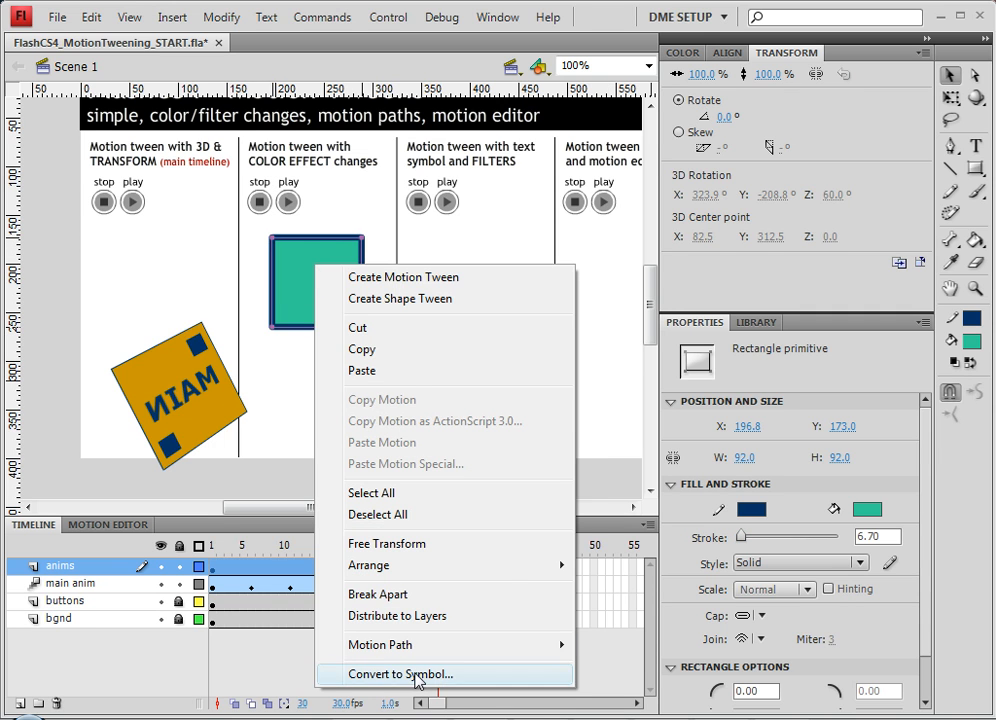
left_click(418, 681)
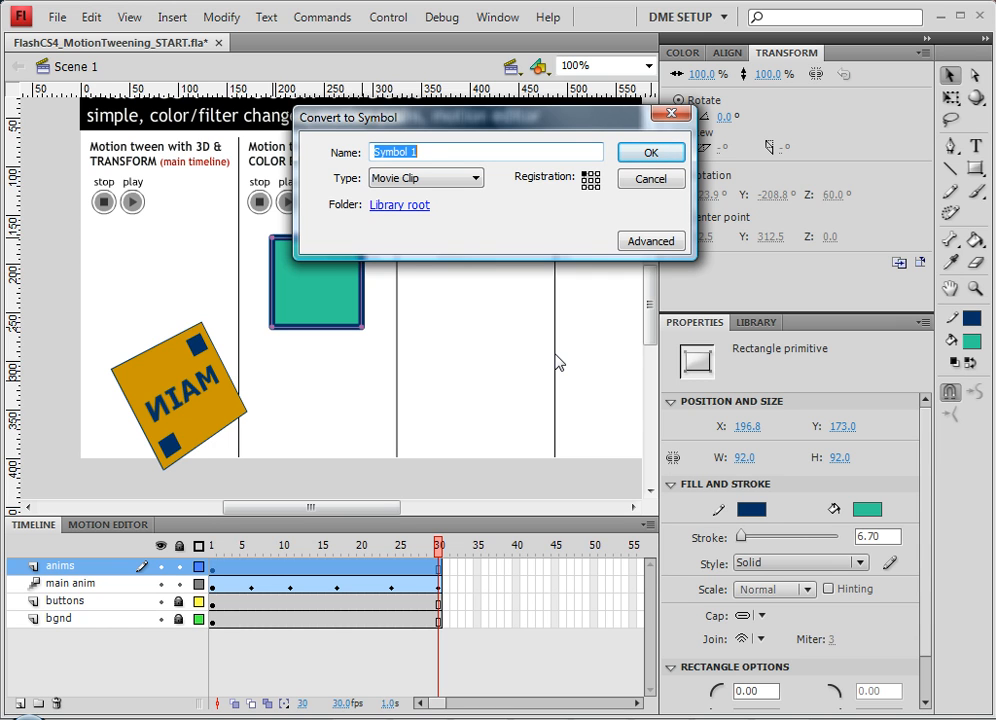
type("green bg")
key("Return")
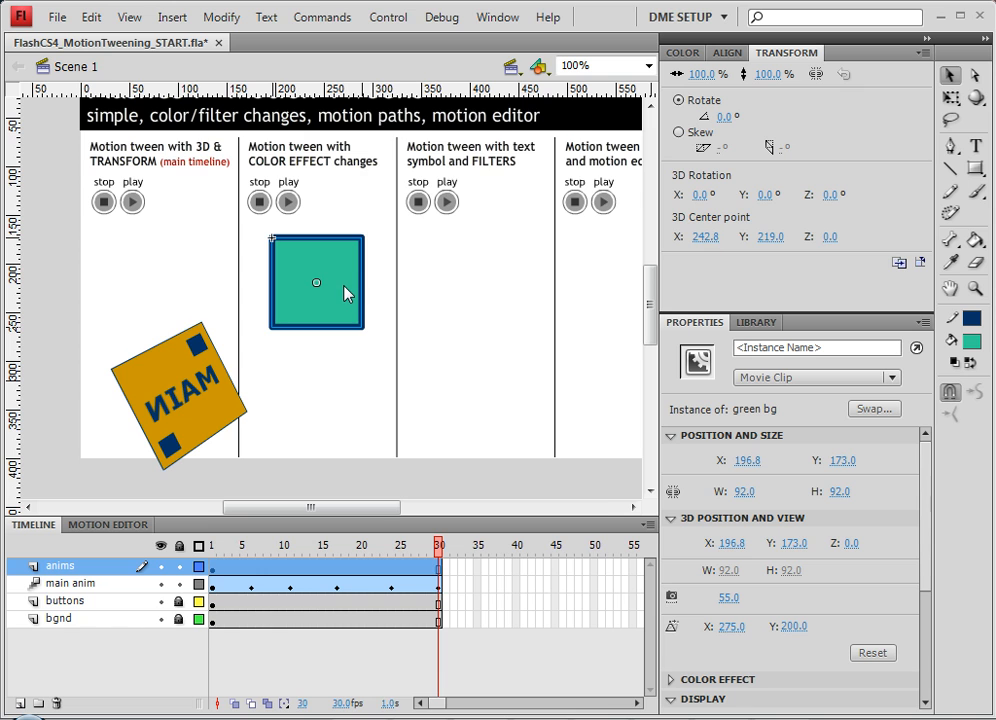
Step: Convert the green bg instance into another movie clip symbol named color effect ANIM
right_click(344, 287)
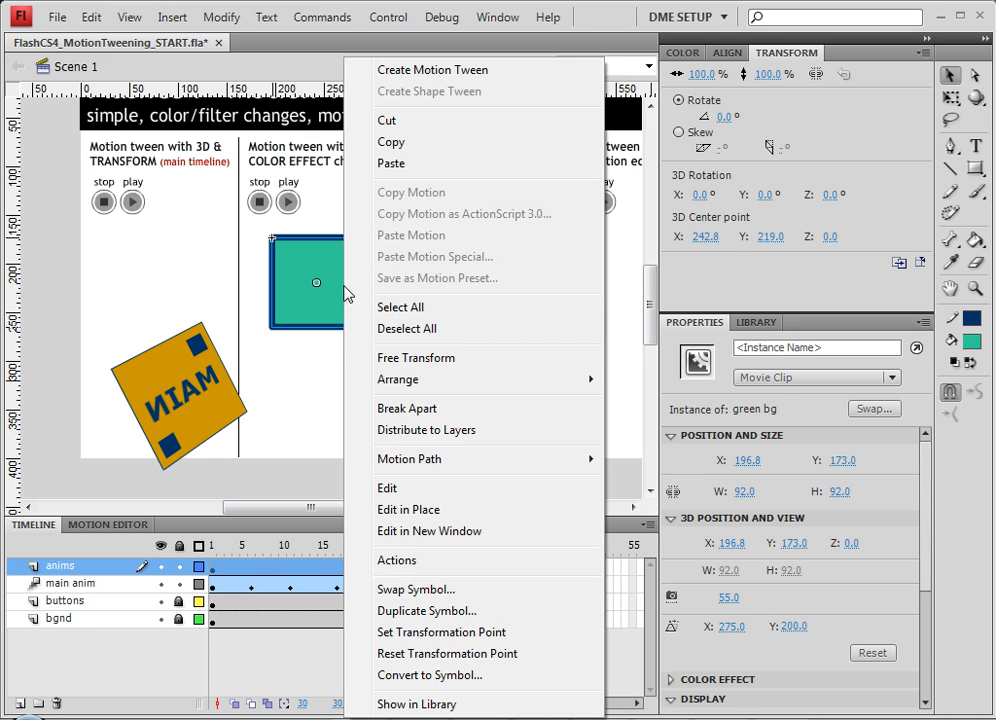
left_click(441, 678)
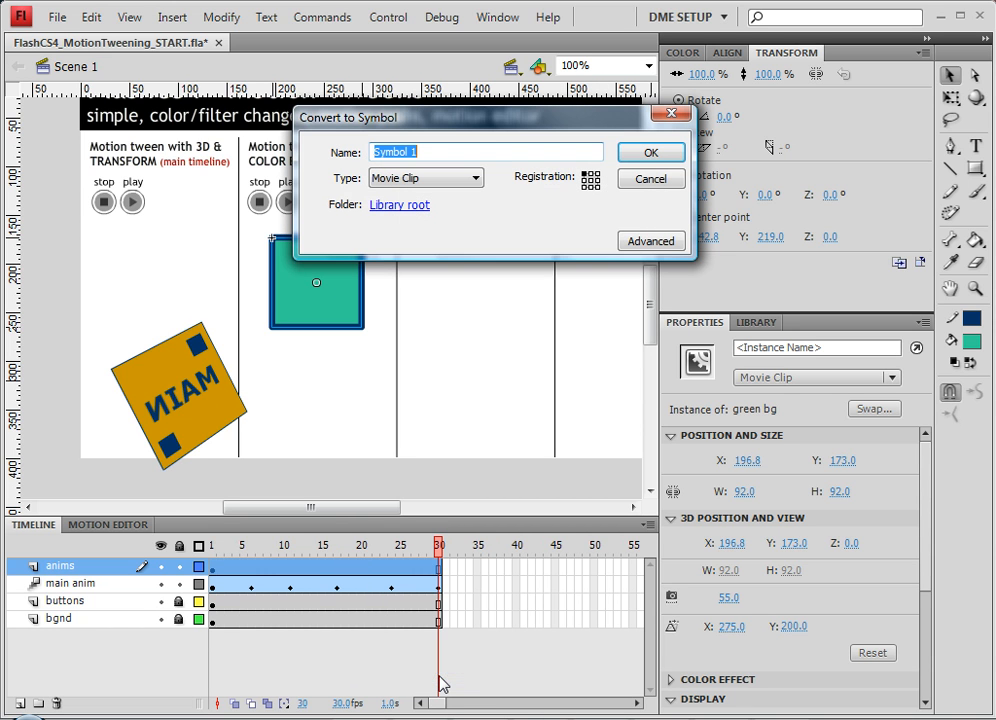
left_click_drag(364, 120, 418, 137)
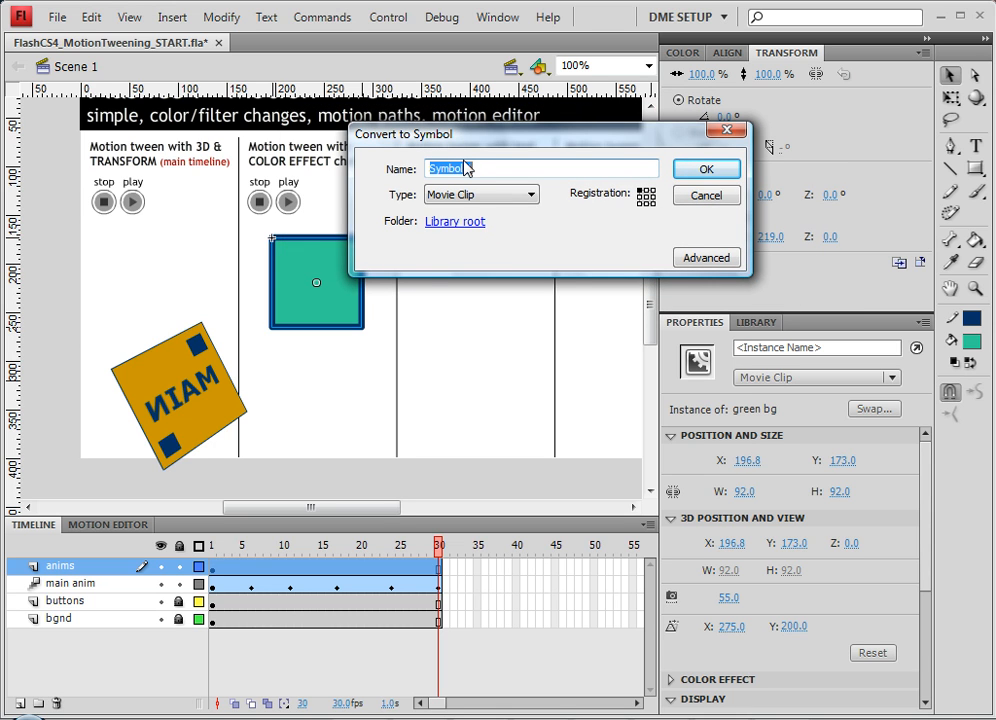
type("color effect ANIM")
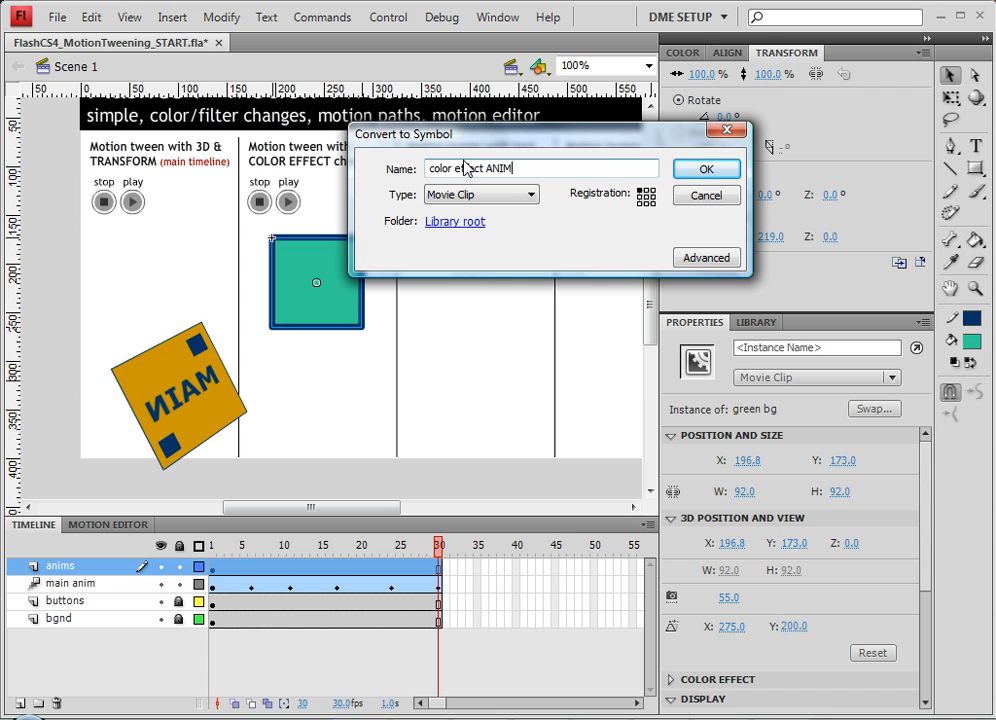
key("Return")
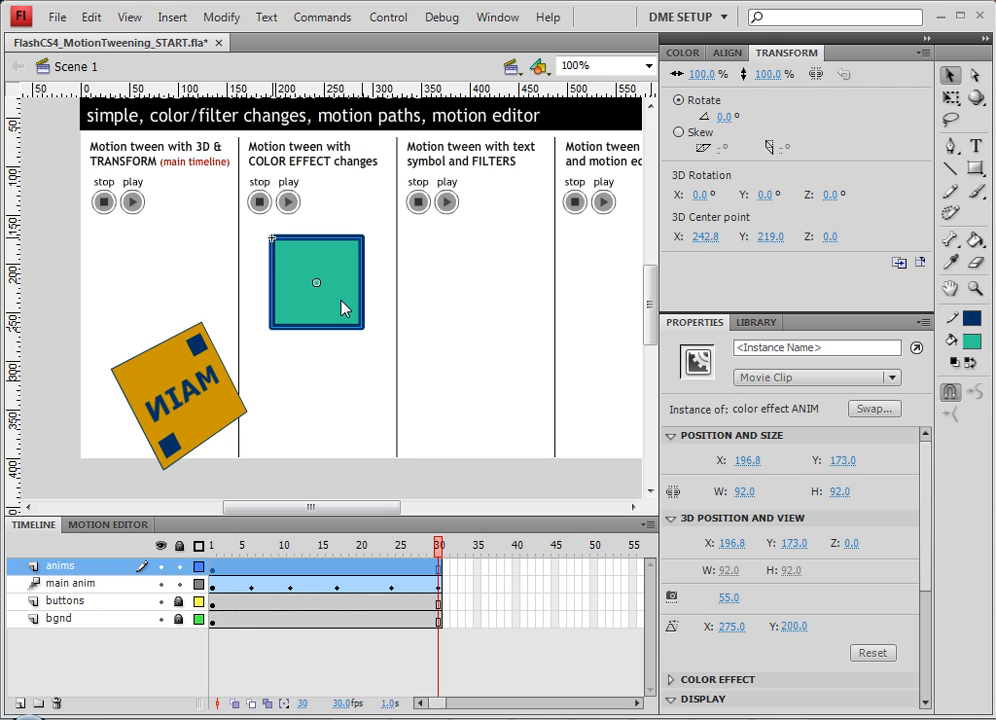
Step: Enter the color effect ANIM symbol and create a motion tween on its layer
double_click(345, 309)
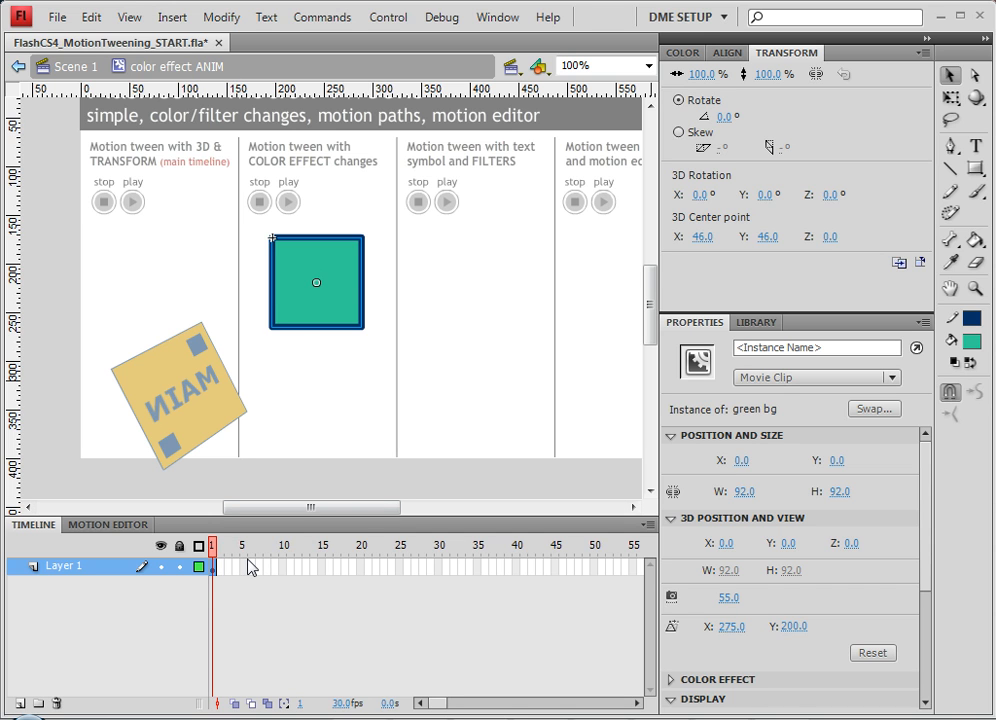
right_click(212, 567)
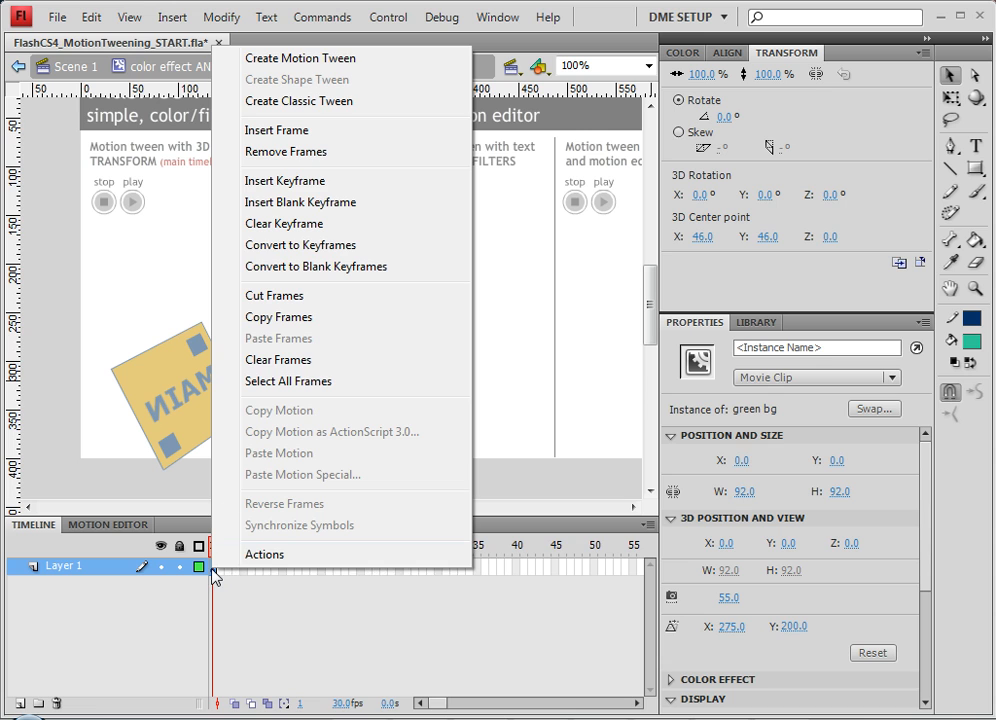
left_click(296, 58)
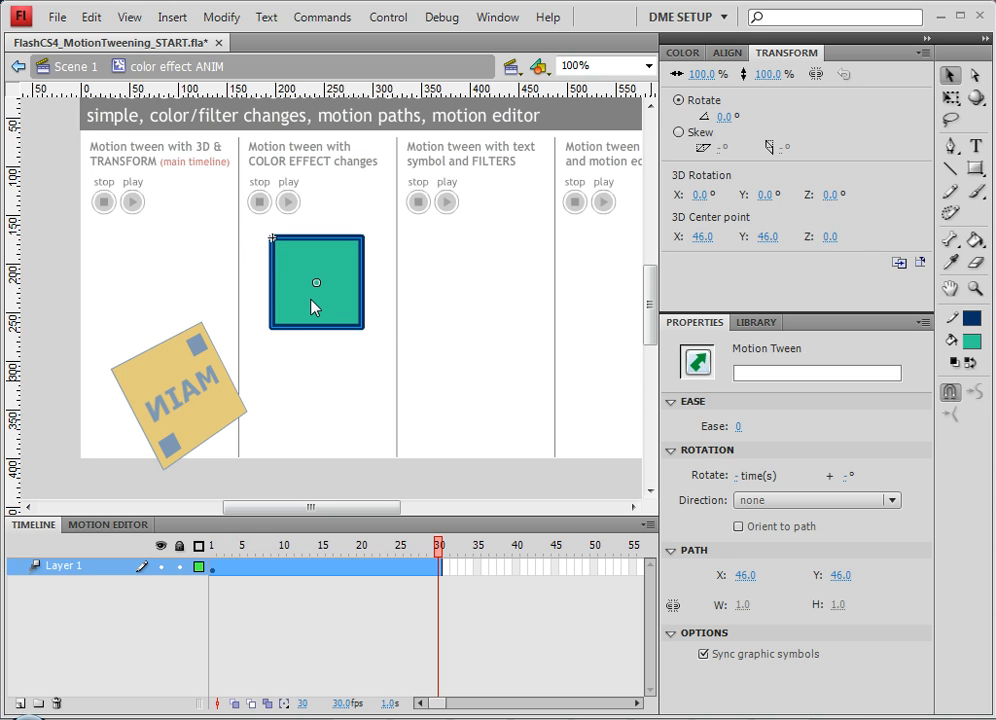
Step: At frame 30, give the square an Advanced color effect with red offset 143 and green offset 82
left_click(311, 300)
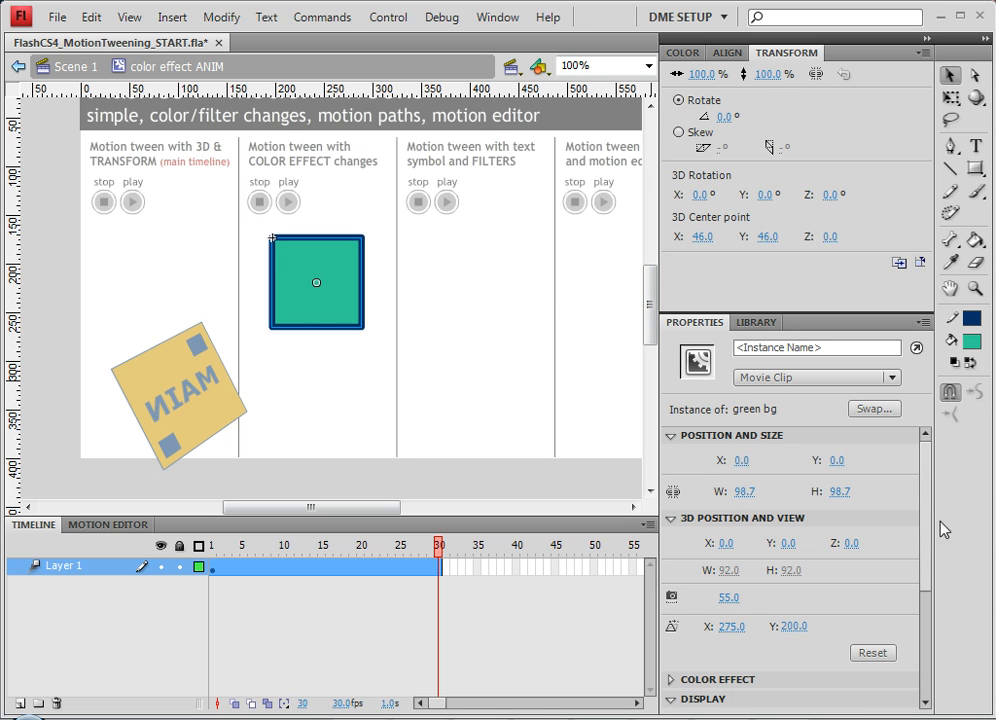
left_click_drag(927, 527, 916, 618)
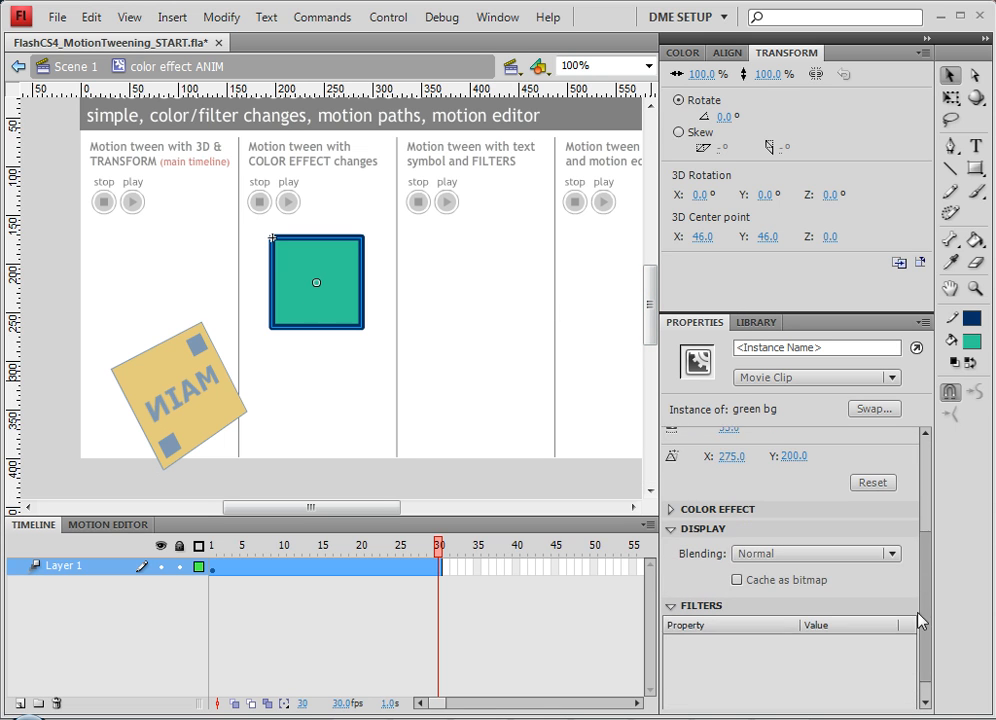
left_click(671, 504)
left_click(760, 529)
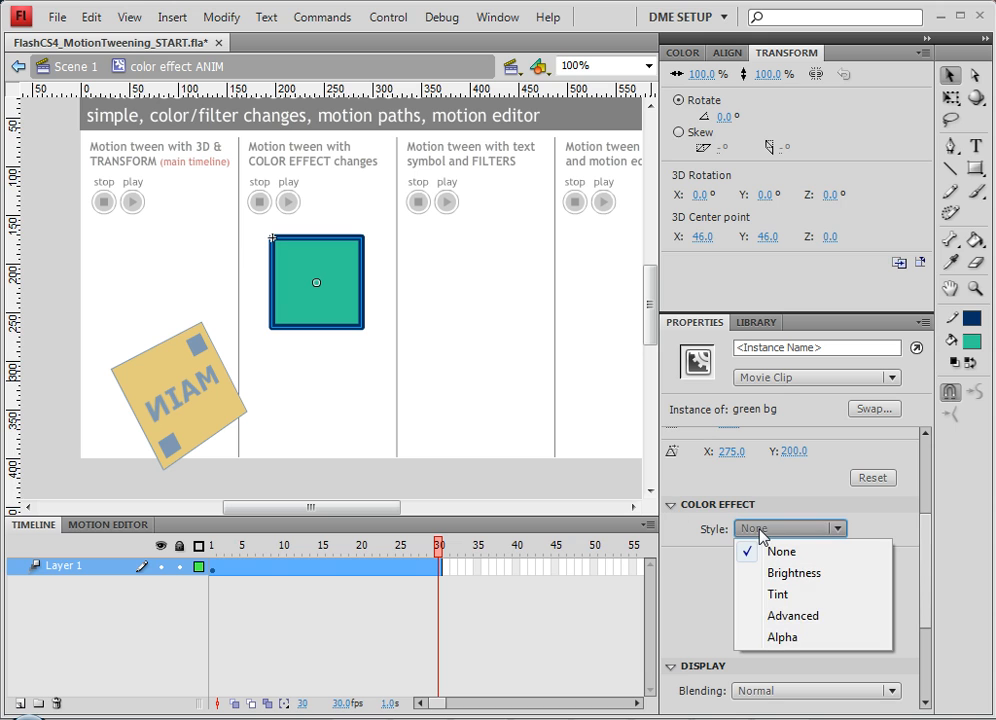
left_click(792, 616)
left_click_drag(845, 611, 925, 610)
left_click_drag(866, 592, 990, 574)
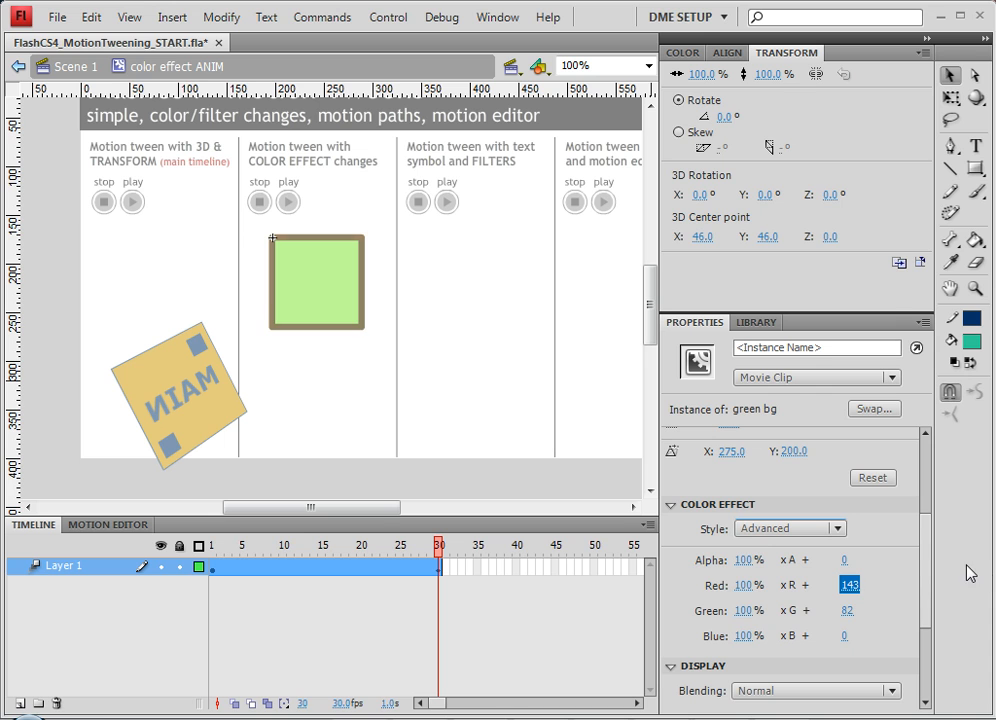
Step: At frame 13, set the square's color offsets to red 221 and green 184
left_click(306, 549)
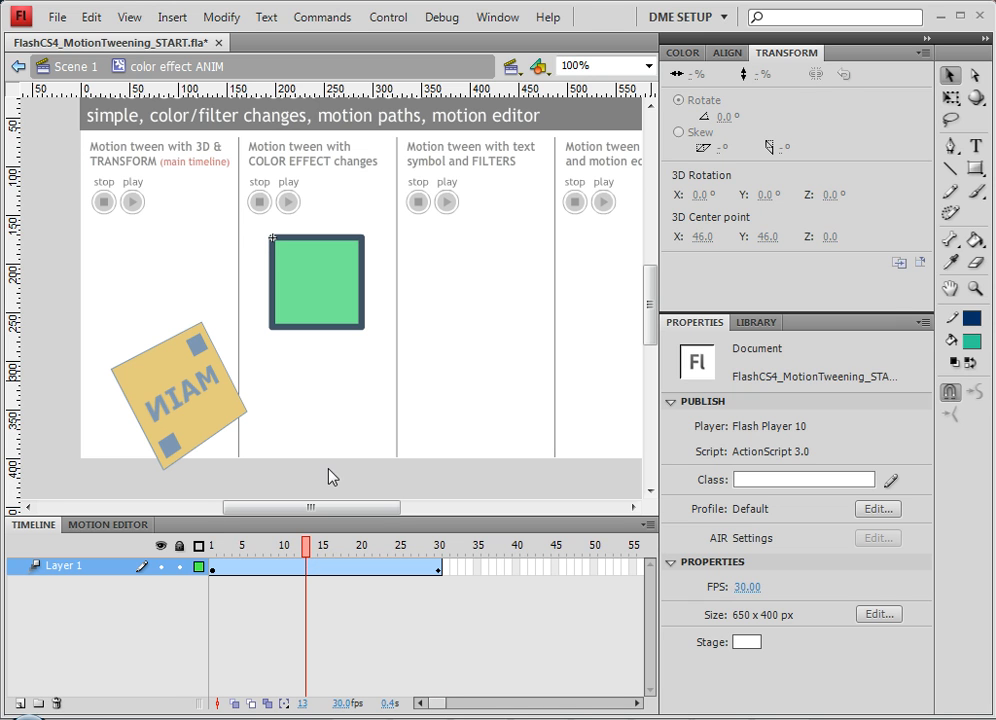
left_click(293, 298)
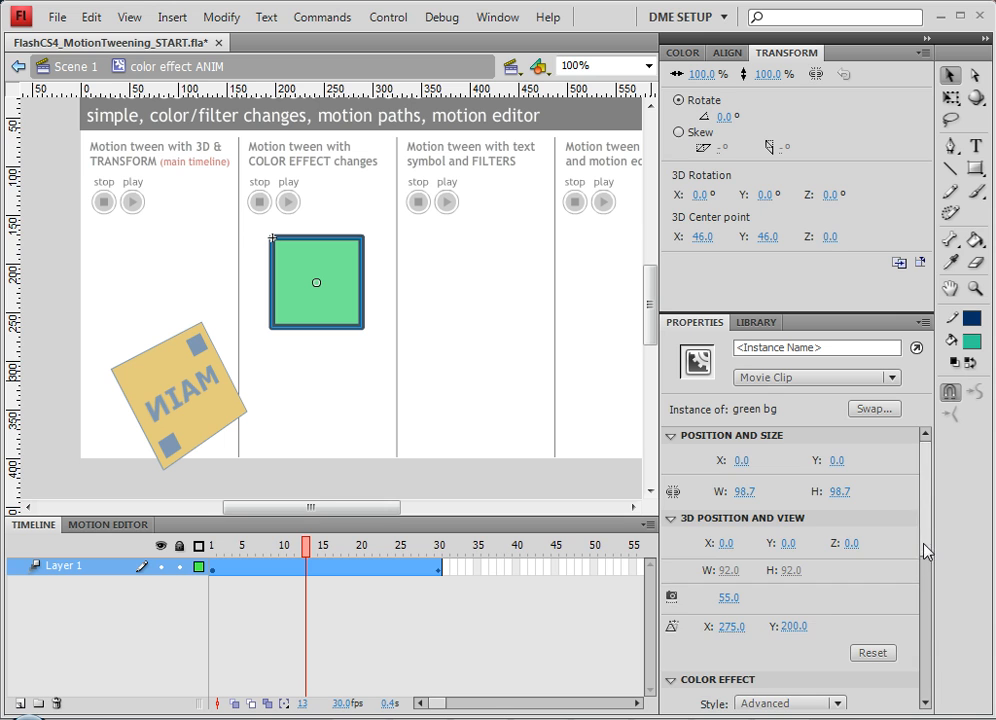
left_click_drag(925, 551, 923, 613)
left_click(847, 588)
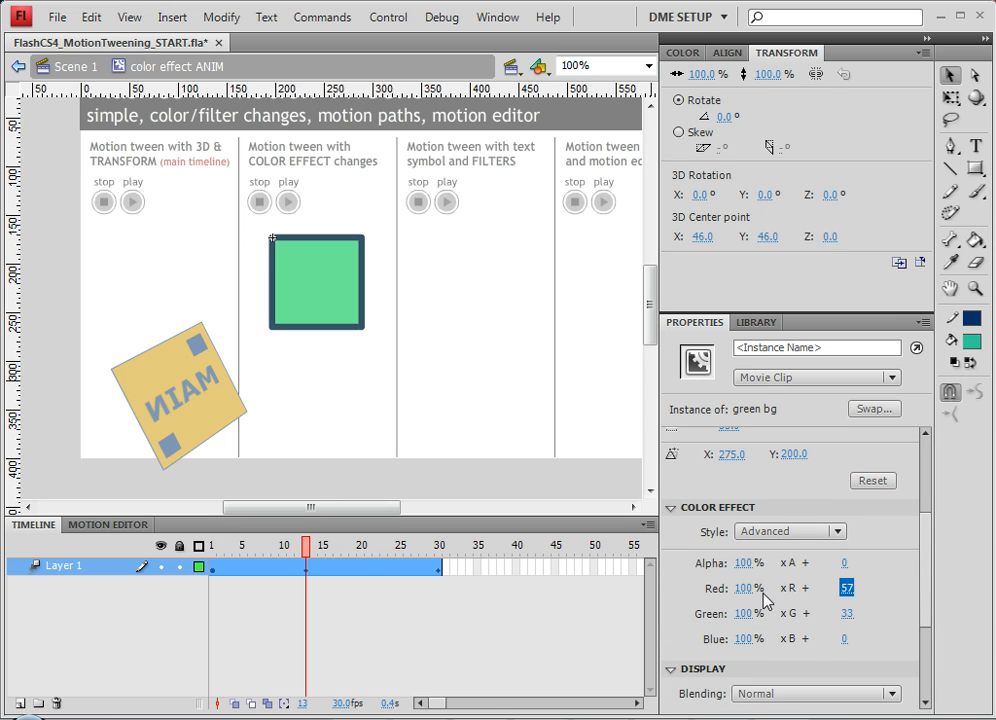
left_click_drag(767, 598, 995, 598)
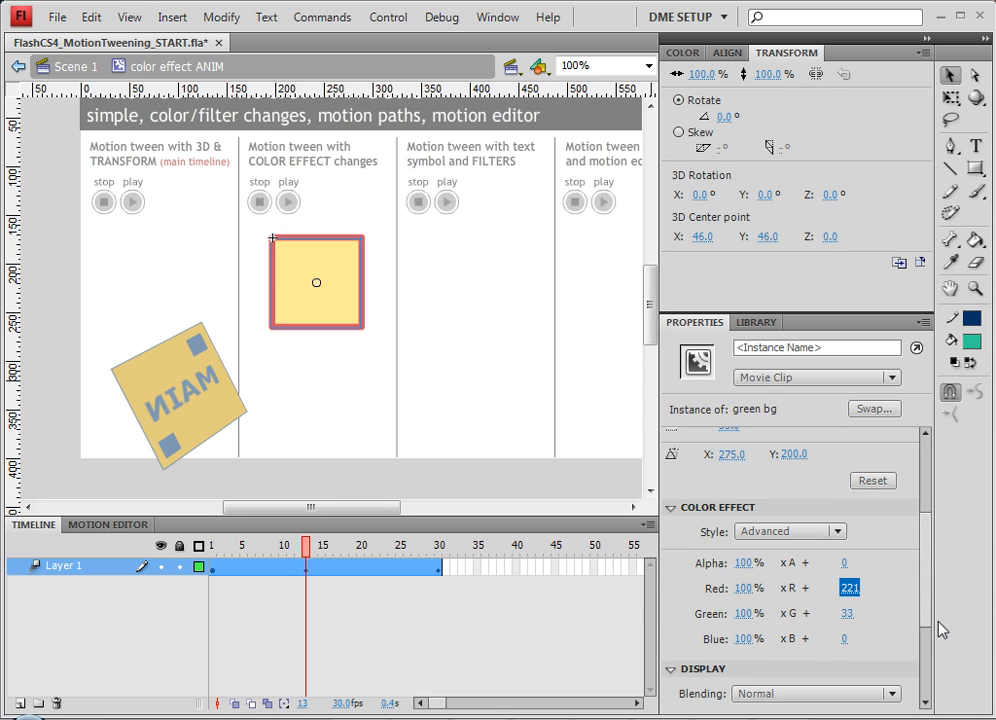
left_click_drag(850, 616, 995, 617)
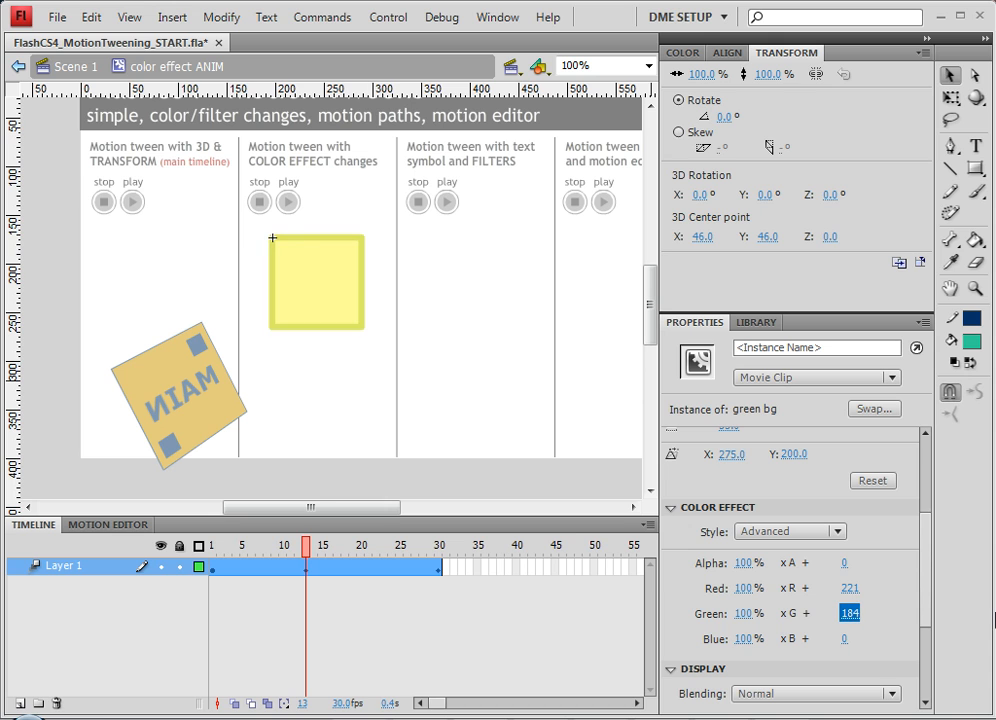
Step: At frame 21, set the square's alpha offset to -184 and green offset to -153
left_click_drag(258, 553, 371, 568)
left_click(373, 570)
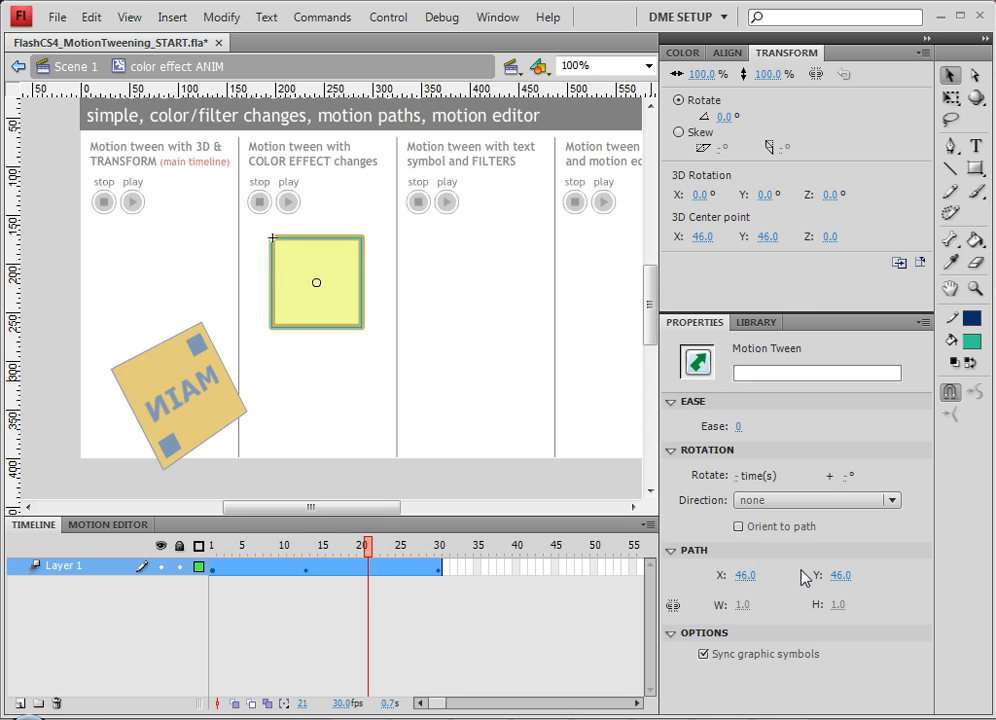
left_click(341, 324)
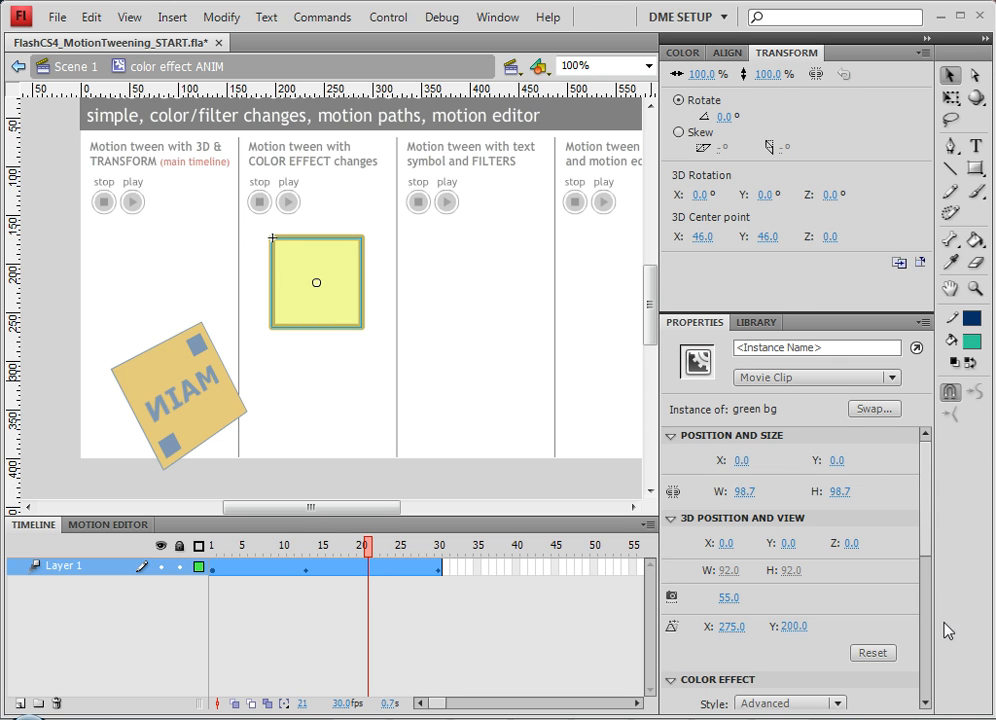
scroll(925, 578, "down", 4)
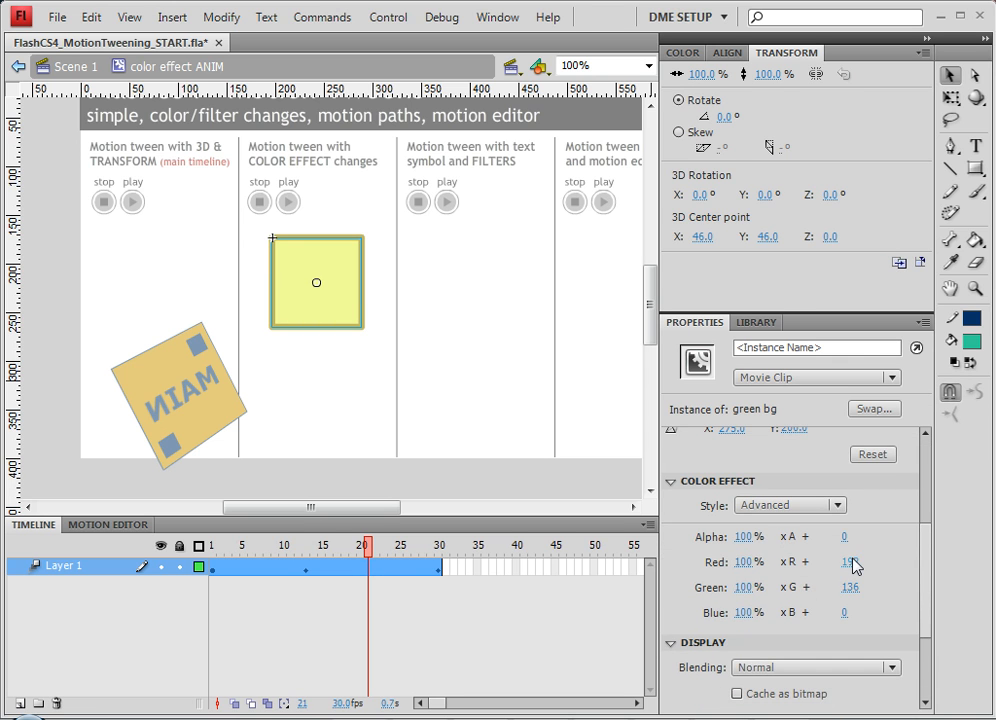
left_click_drag(845, 537, 660, 543)
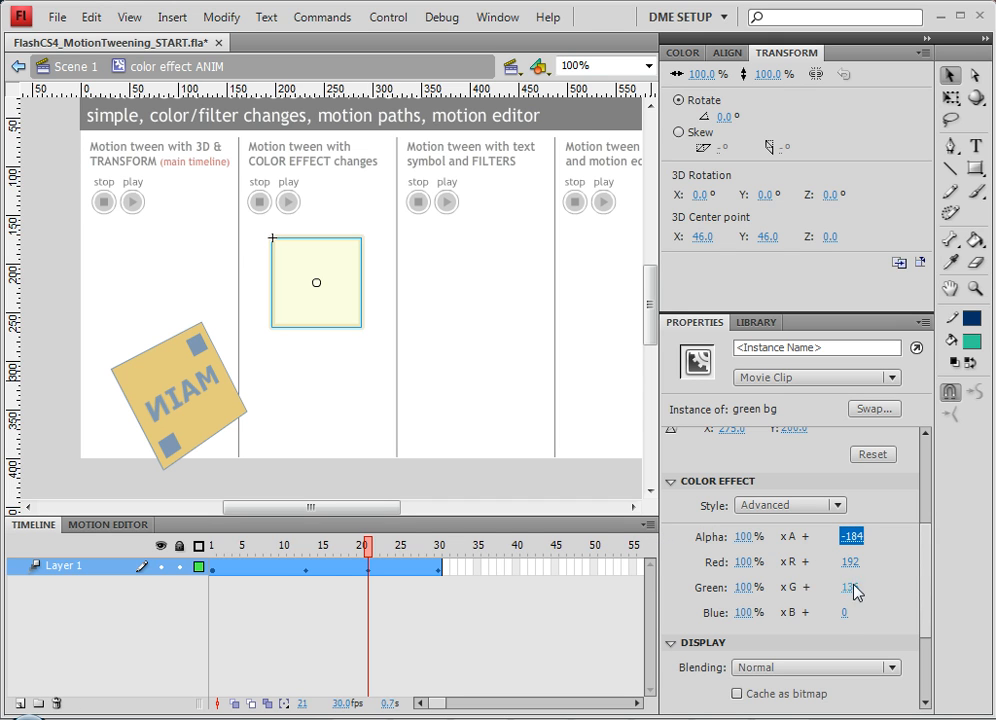
left_click_drag(858, 592, 585, 607)
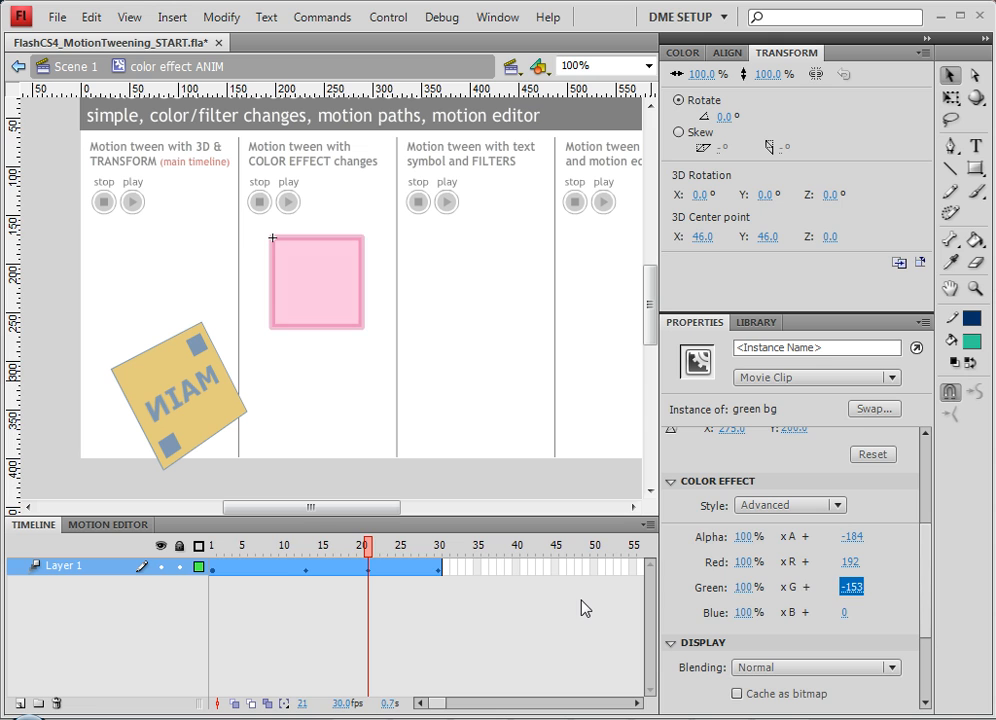
Step: Scrub the tween and inspect the square's color effect values at frames 30 and 21
left_click_drag(334, 546, 605, 576)
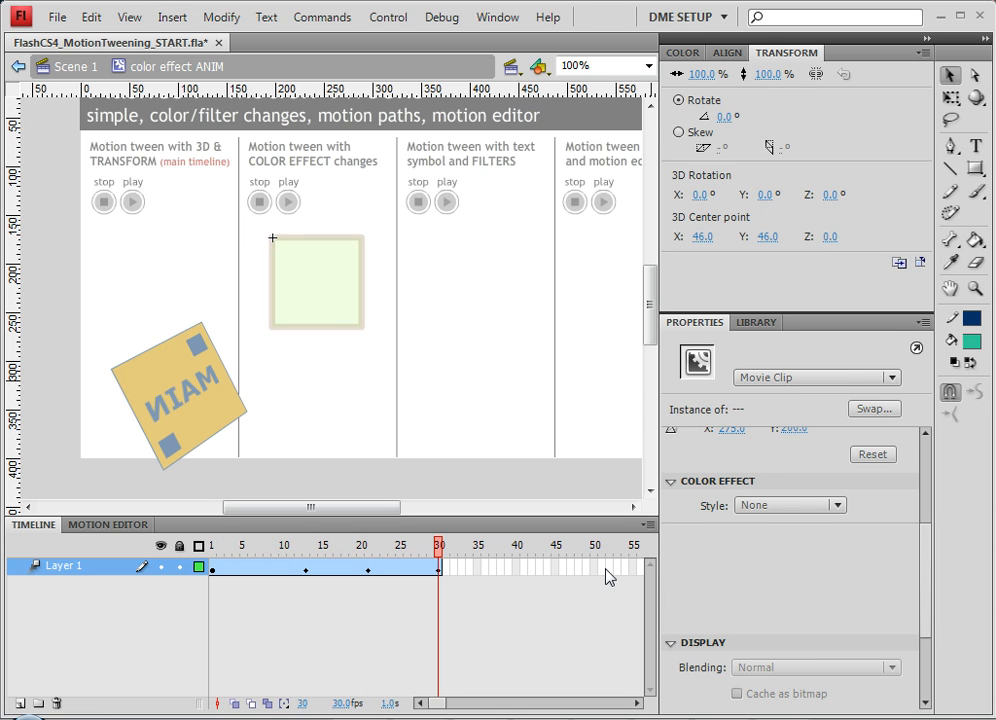
left_click(470, 489)
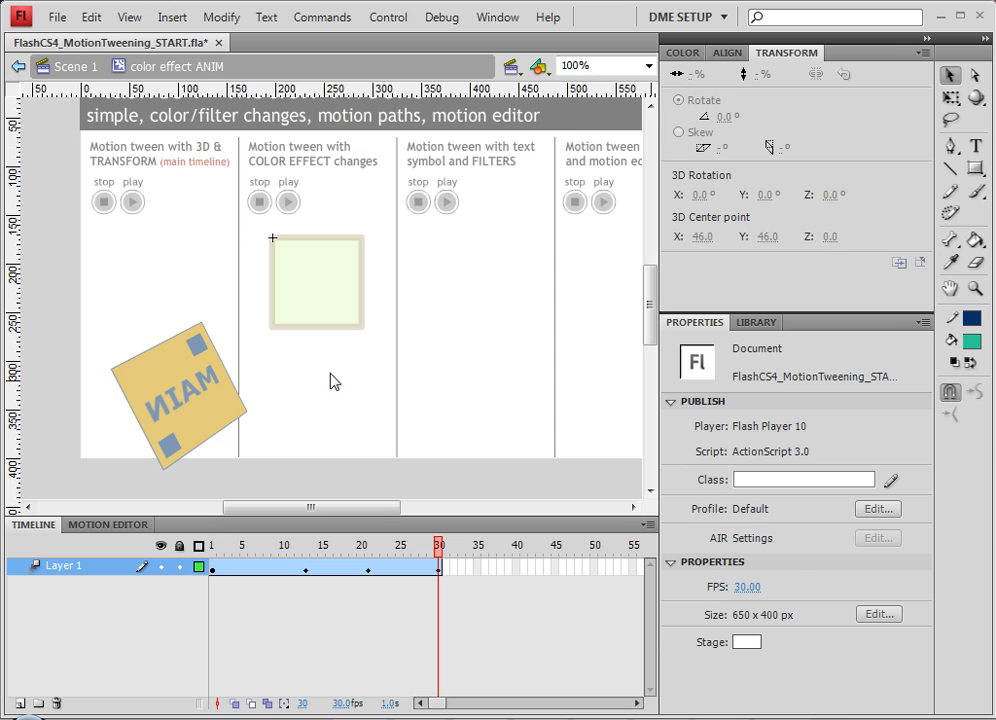
left_click(340, 309)
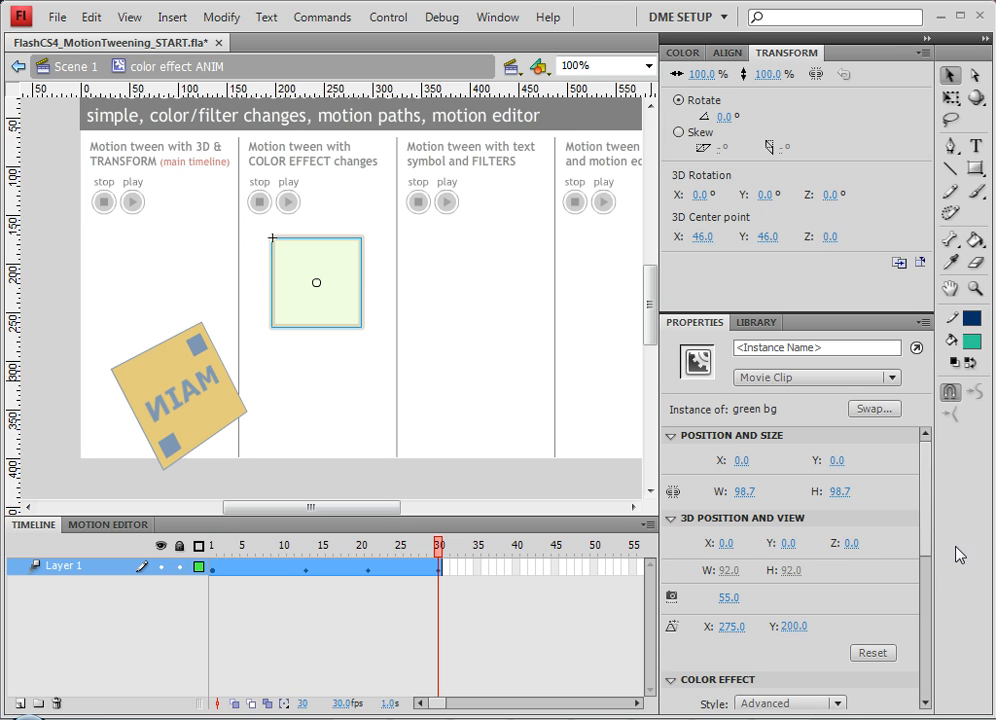
left_click_drag(929, 549, 925, 616)
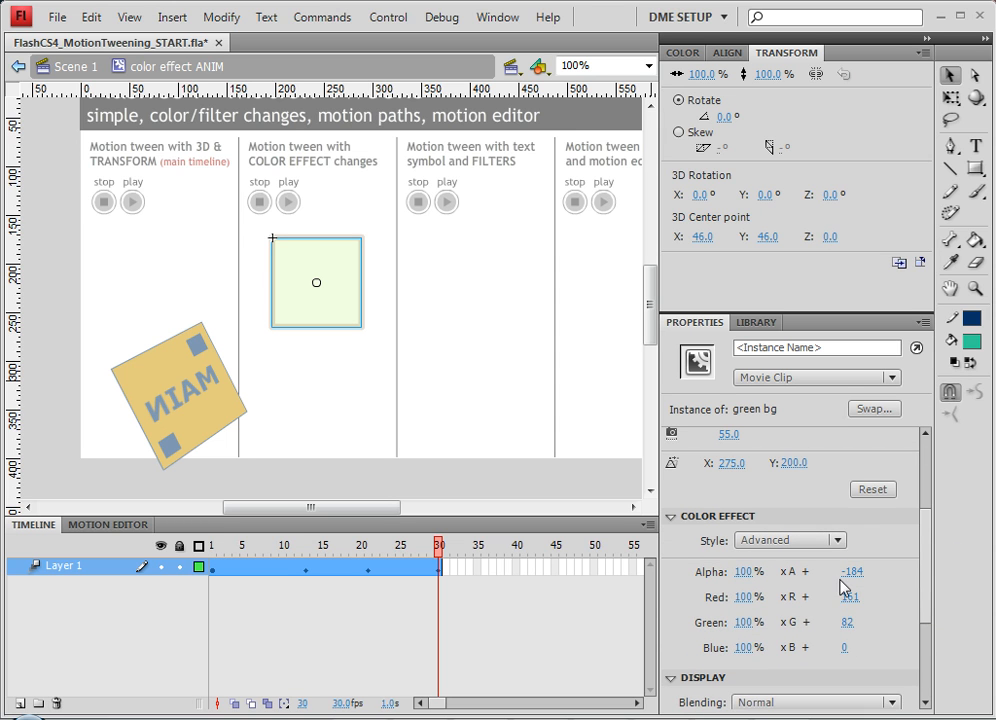
left_click_drag(409, 556, 369, 562)
left_click(365, 582)
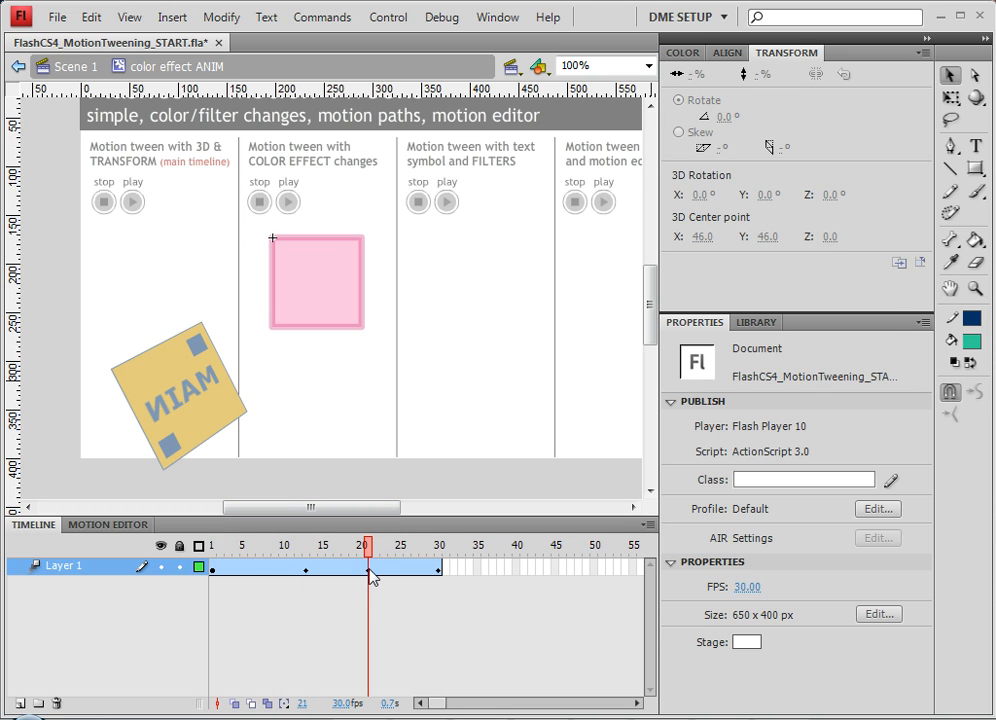
Step: Scrub the tween and inspect the square's Advanced color effect values at frames 21, 30 and 13
left_click(369, 567)
left_click(340, 324)
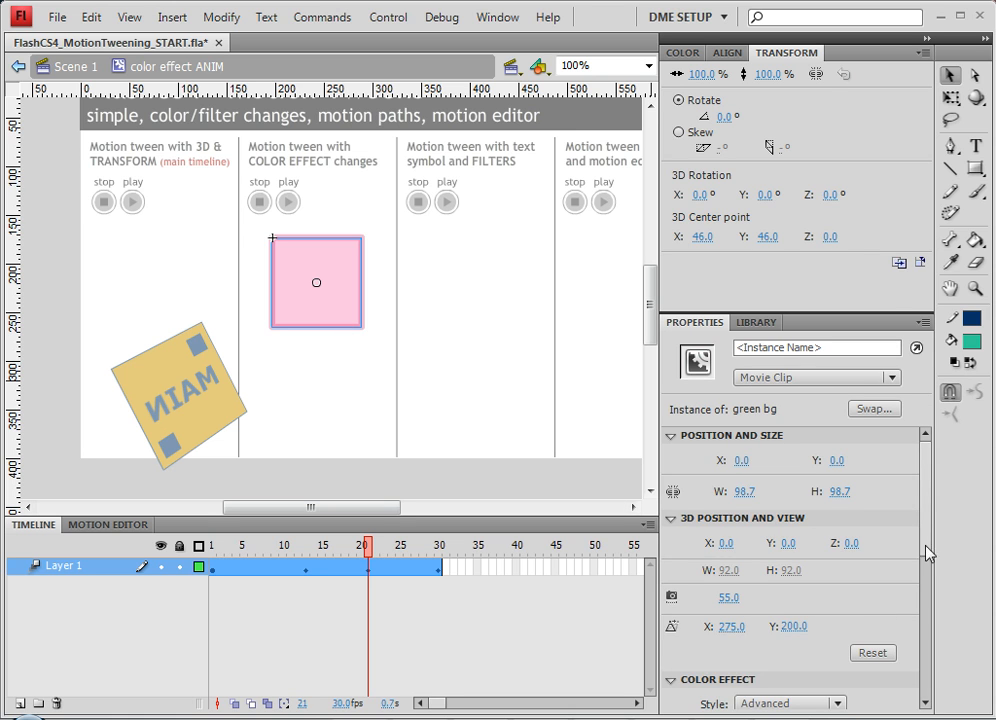
left_click_drag(928, 514, 909, 574)
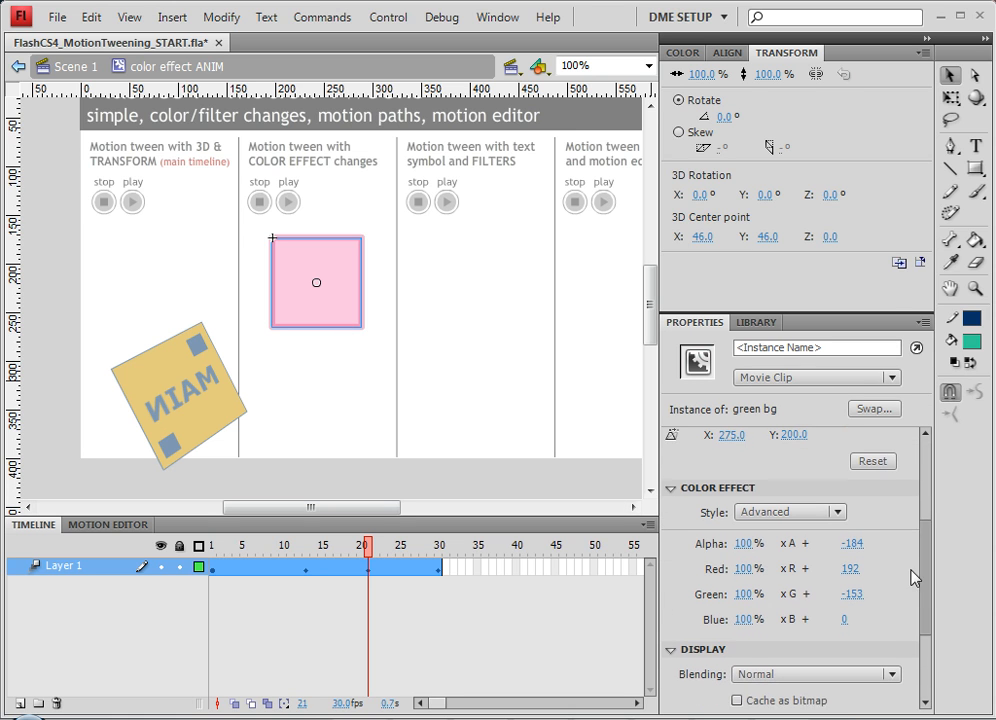
left_click(434, 549)
left_click(438, 550)
left_click(439, 564)
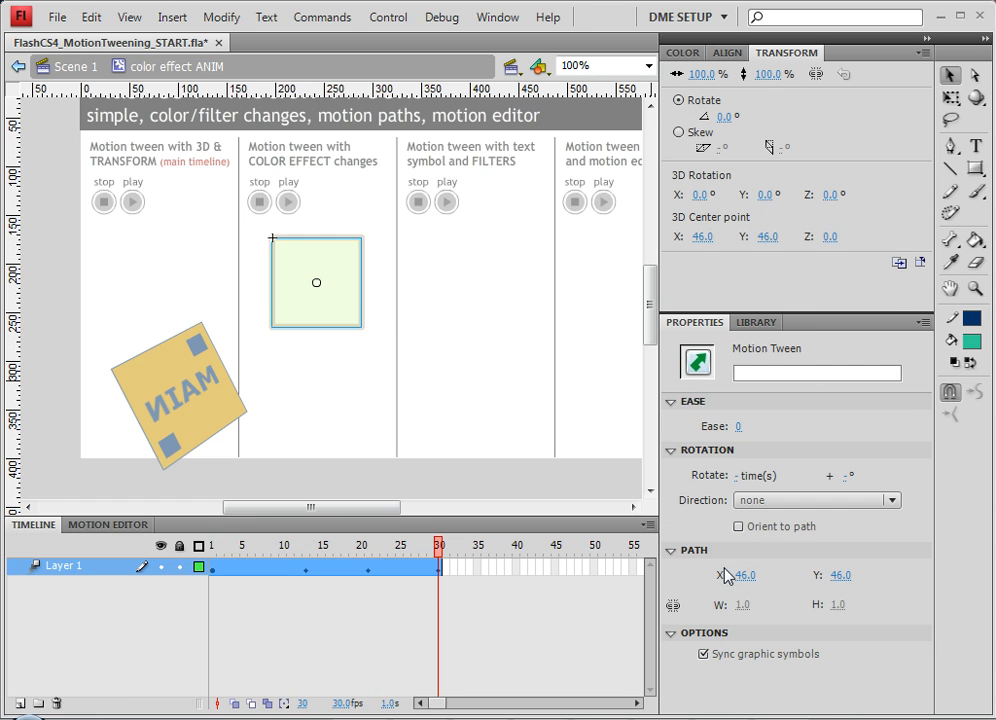
left_click(359, 294)
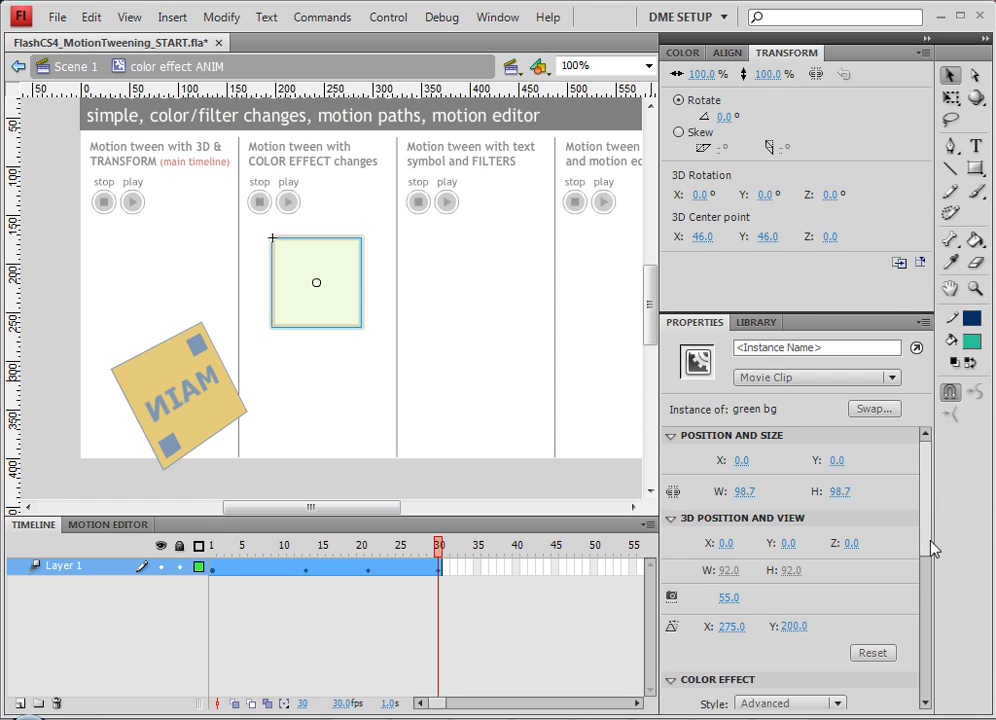
left_click_drag(931, 547, 925, 622)
scroll(880, 578, "down", 2)
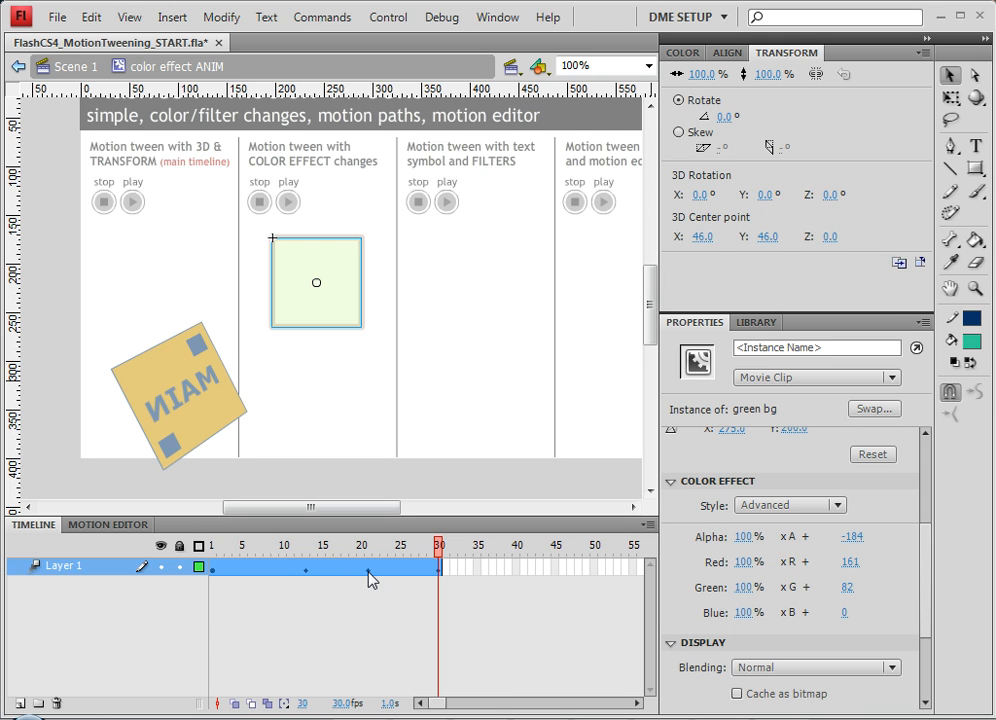
left_click(307, 570)
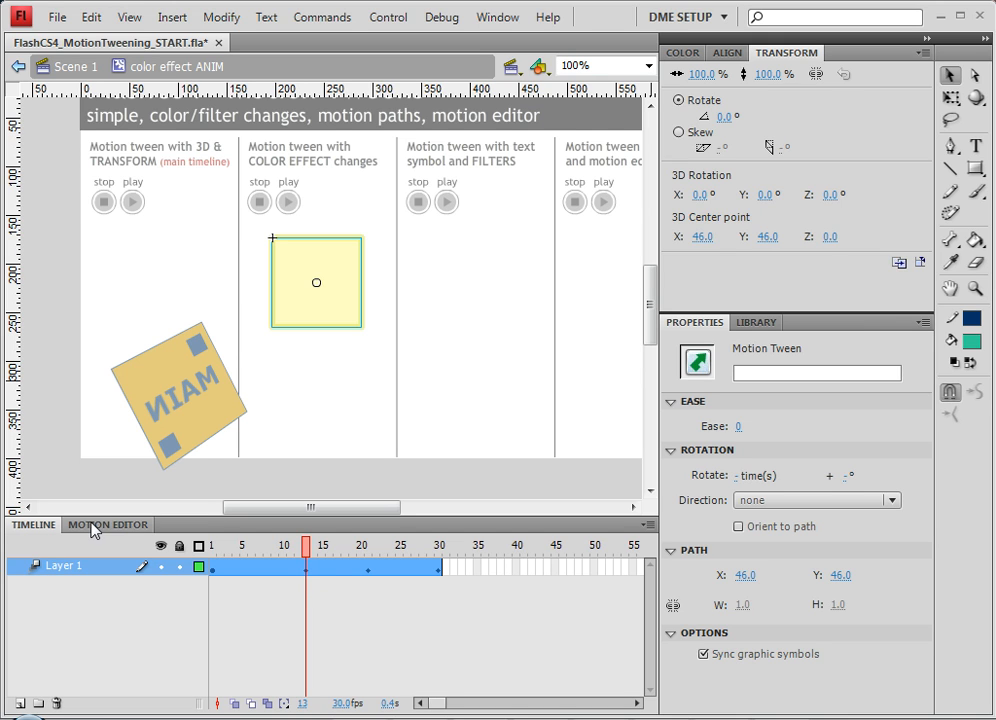
left_click_drag(218, 551, 370, 556)
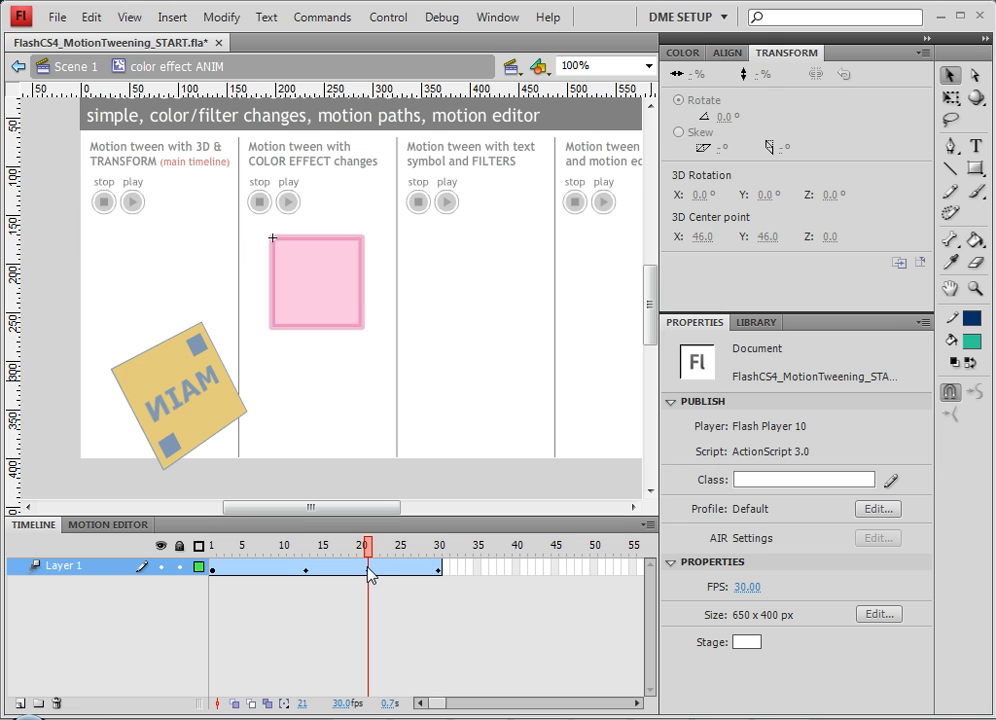
mouse_move(371, 558)
left_mouse_down()
mouse_move(440, 556)
mouse_move(367, 560)
left_mouse_up()
Step: Open the square's tween in an enlarged floating Motion Editor, collapsing the Basic motion and Transformation groups
left_click(104, 527)
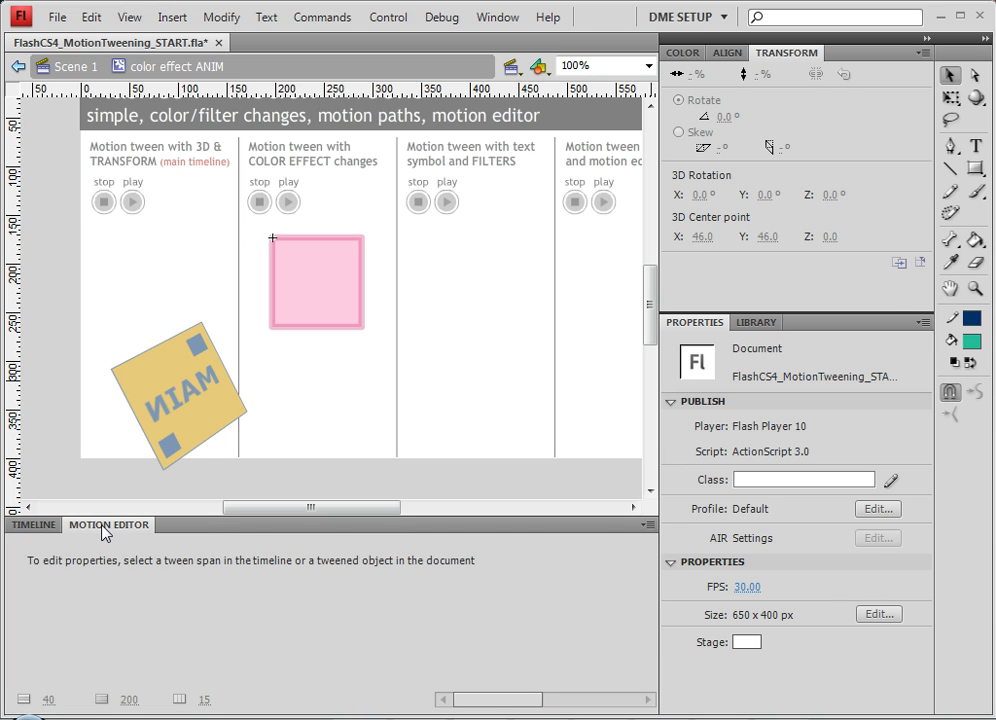
left_click(340, 283)
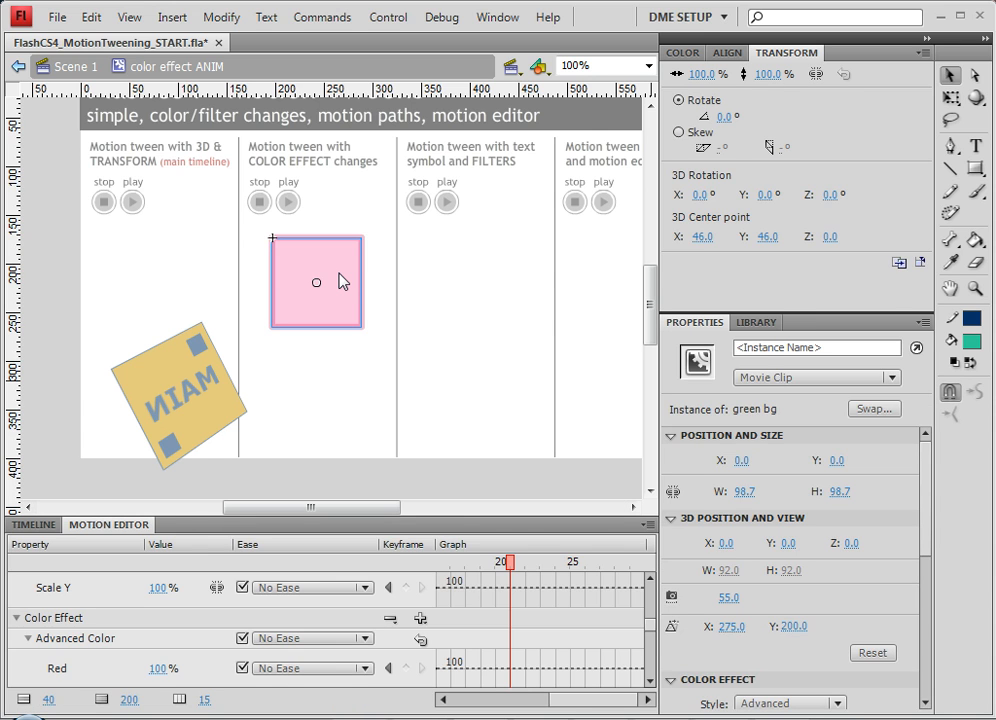
left_click_drag(105, 528, 100, 150)
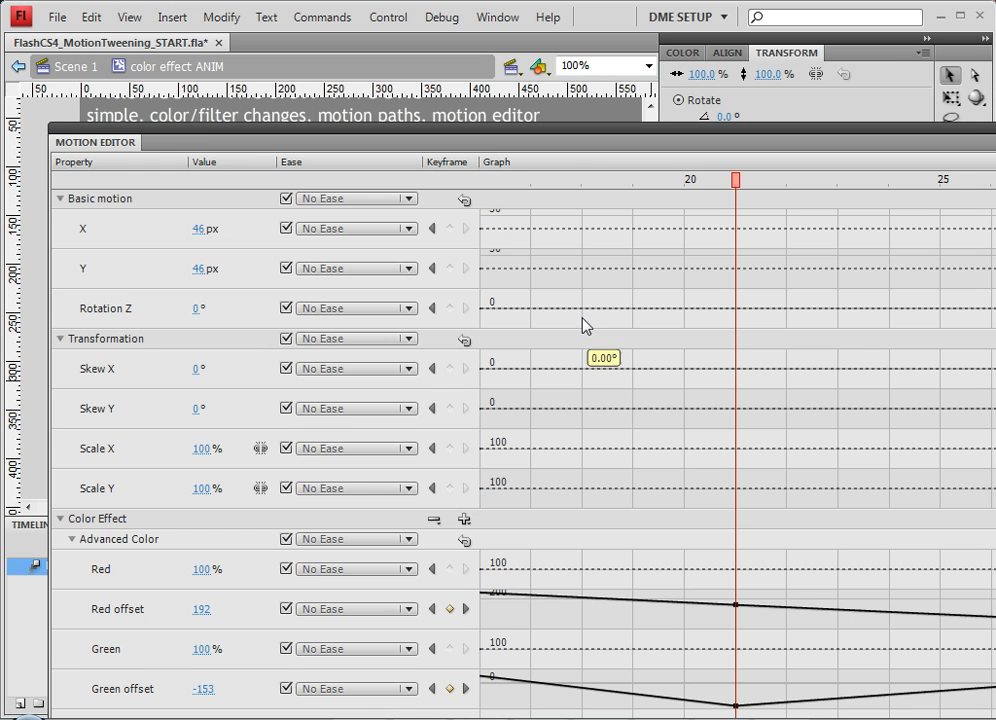
left_click_drag(585, 133, 565, 122)
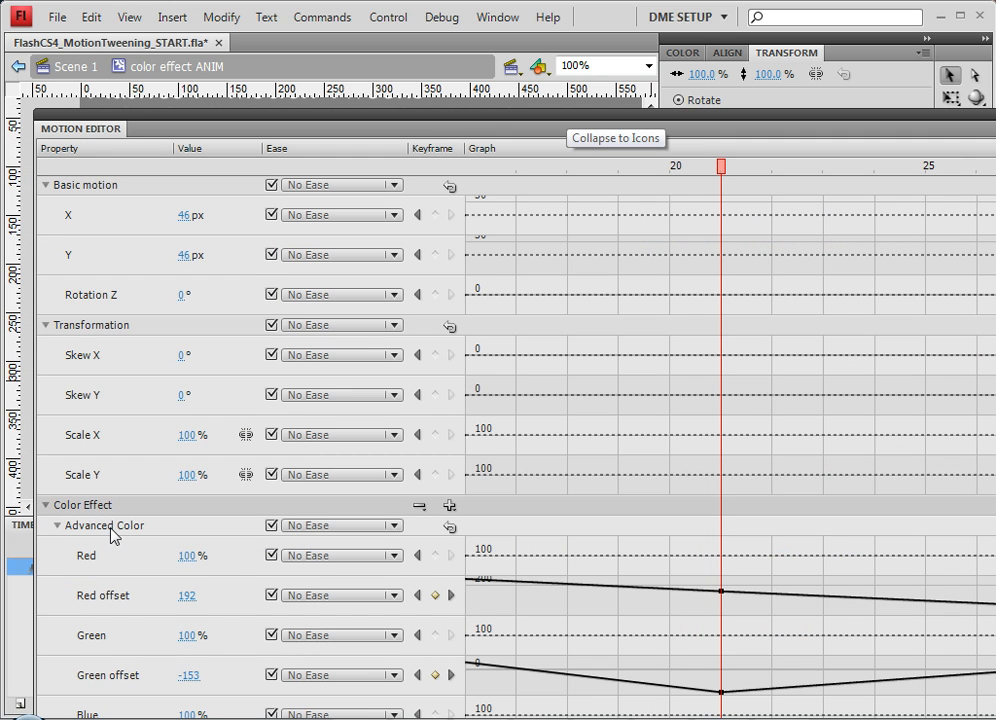
left_click(89, 566)
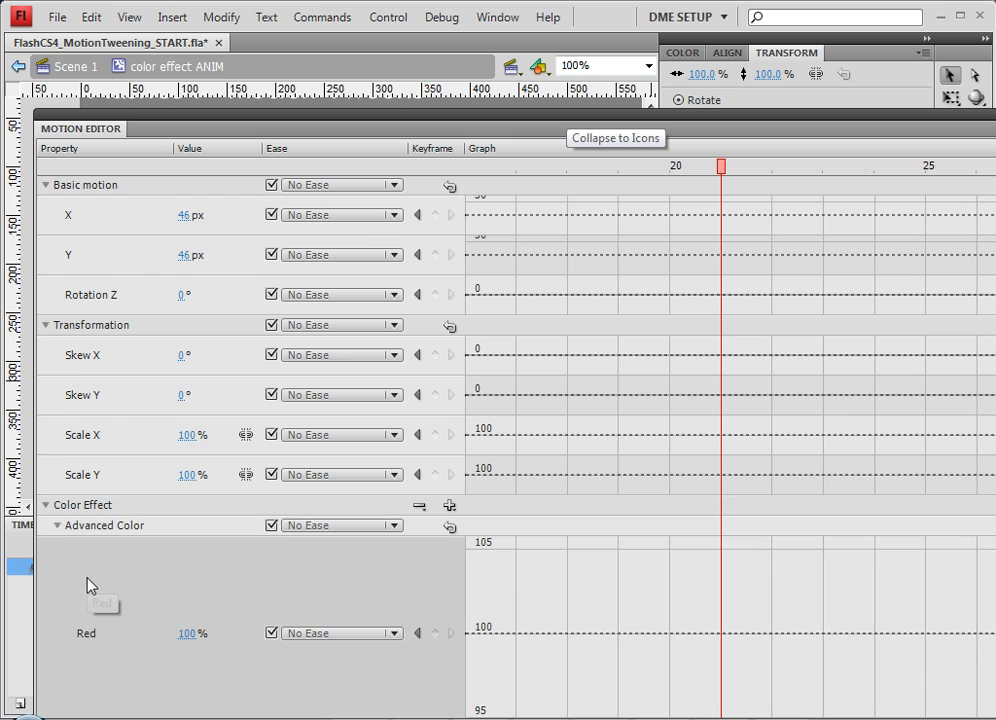
scroll(90, 540, "down", 1)
left_click(56, 466)
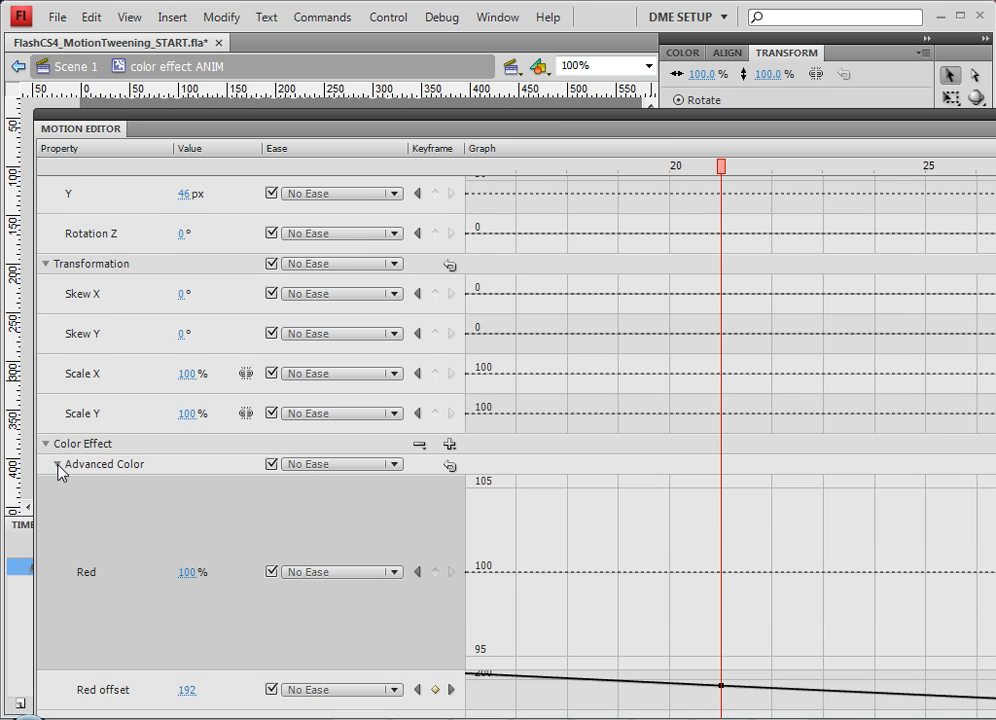
left_click(56, 525)
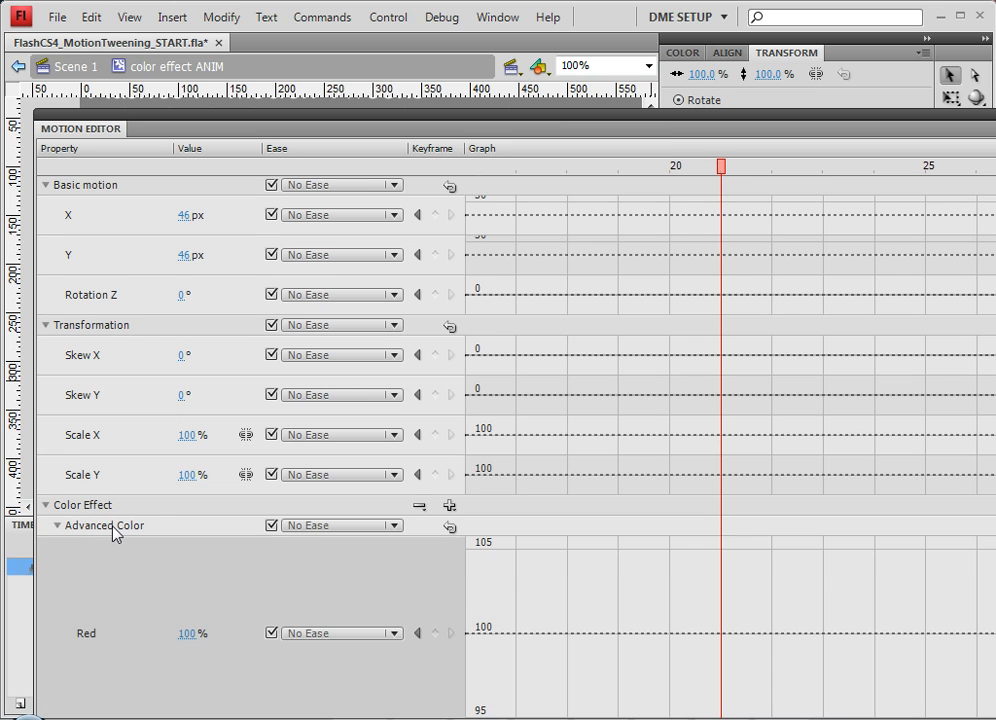
scroll(112, 533, "down", 1)
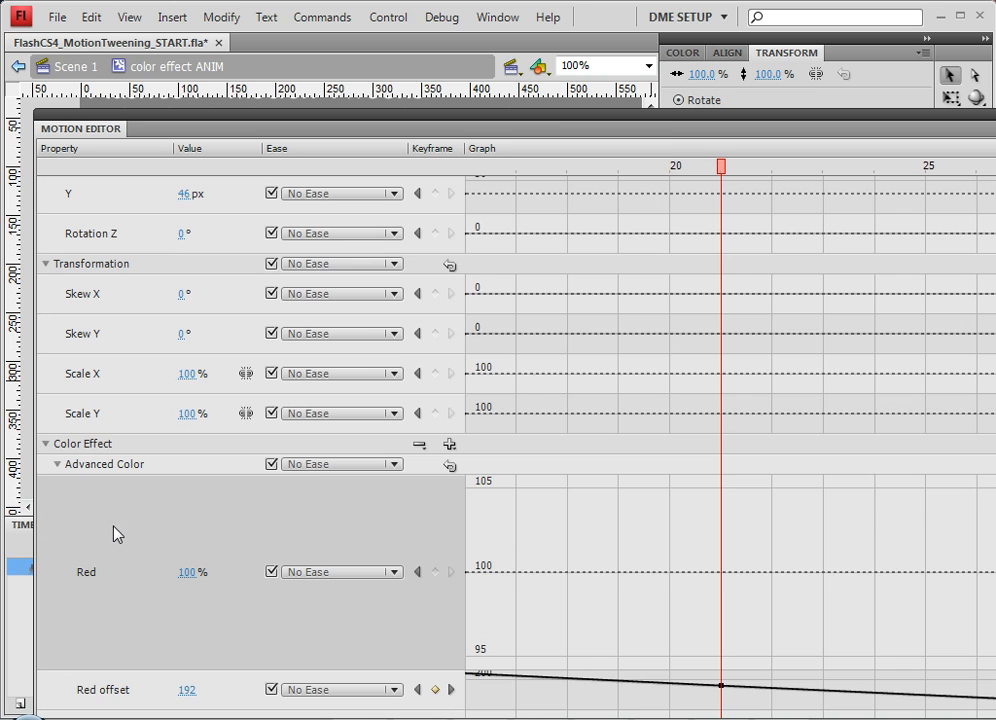
left_click(233, 645)
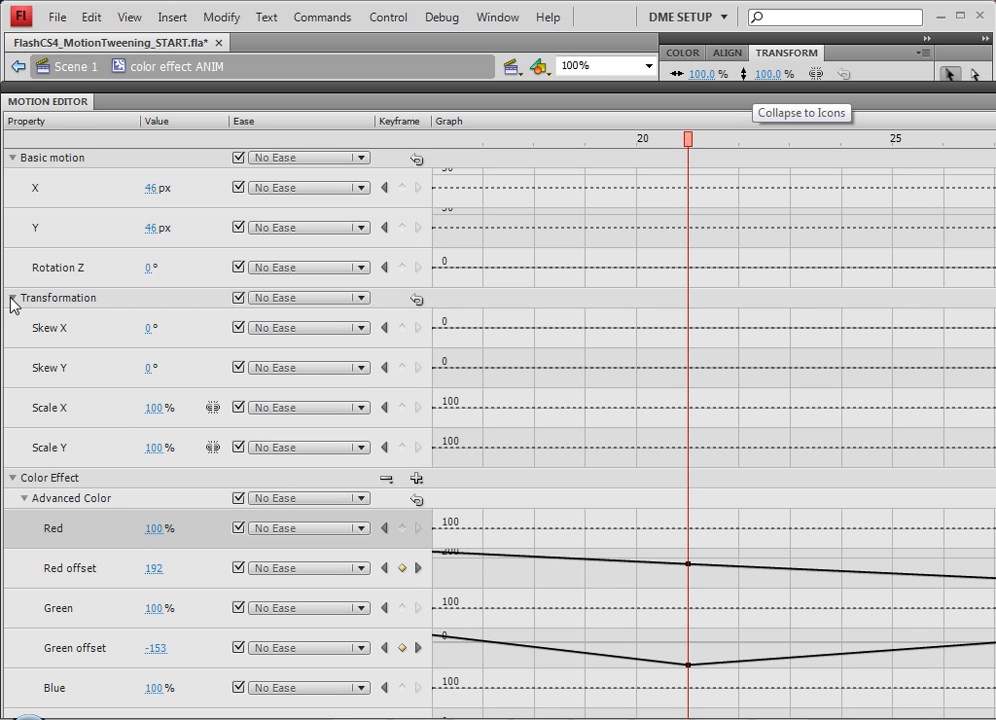
left_click(12, 298)
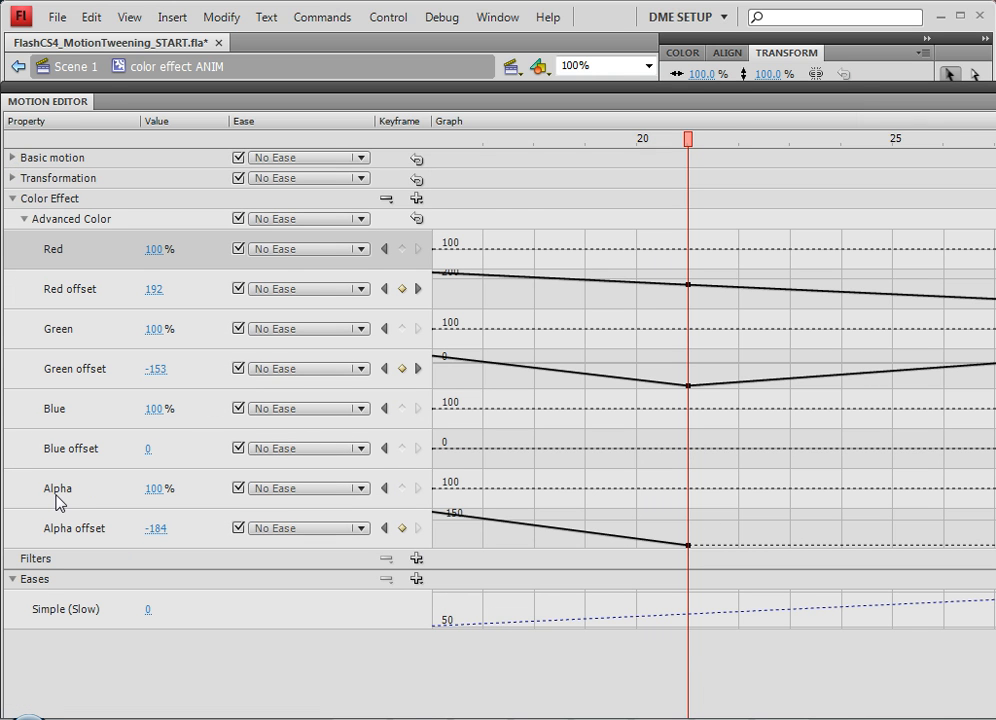
Step: Expand the blue and alpha offset graphs and scrub the Motion Editor graph across the early frames
left_click(57, 502)
left_click(70, 452)
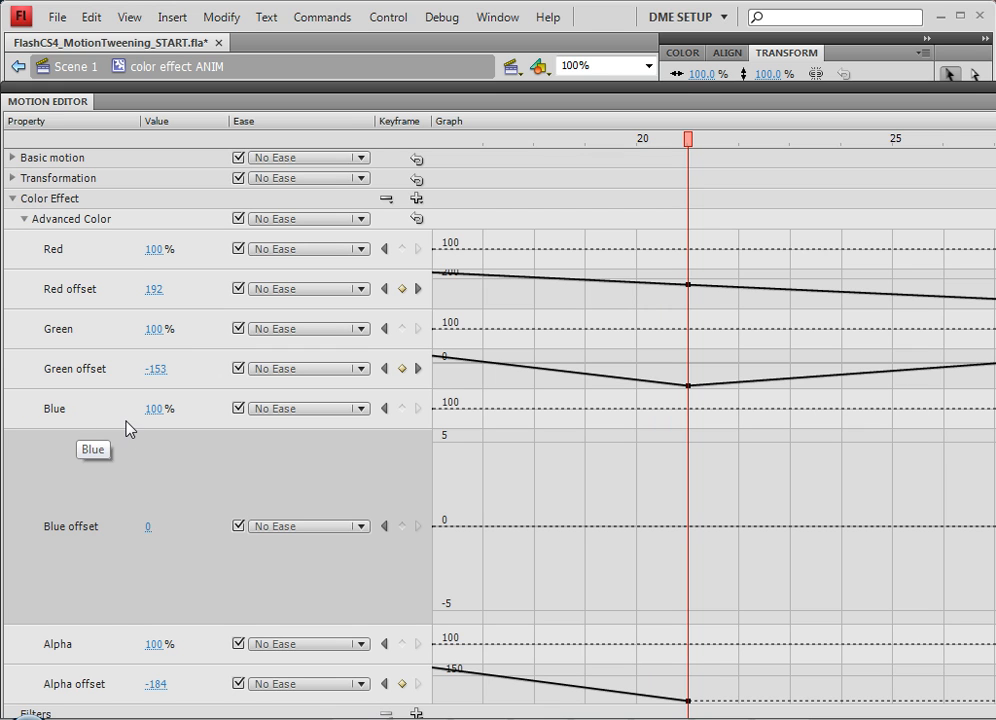
left_click(92, 688)
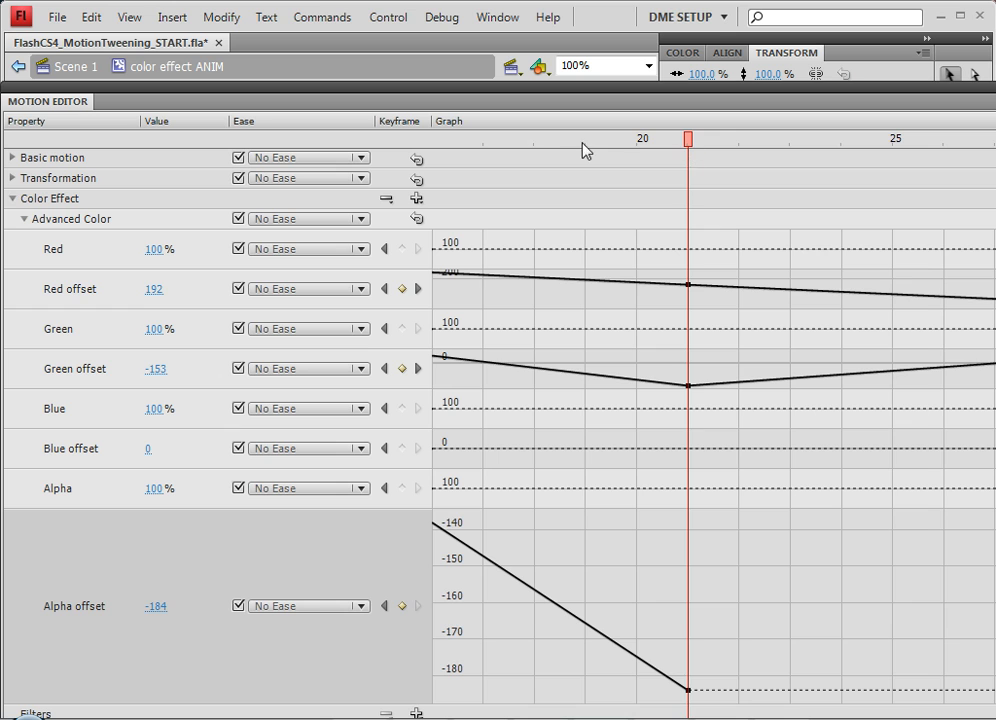
left_click_drag(583, 143, 992, 236)
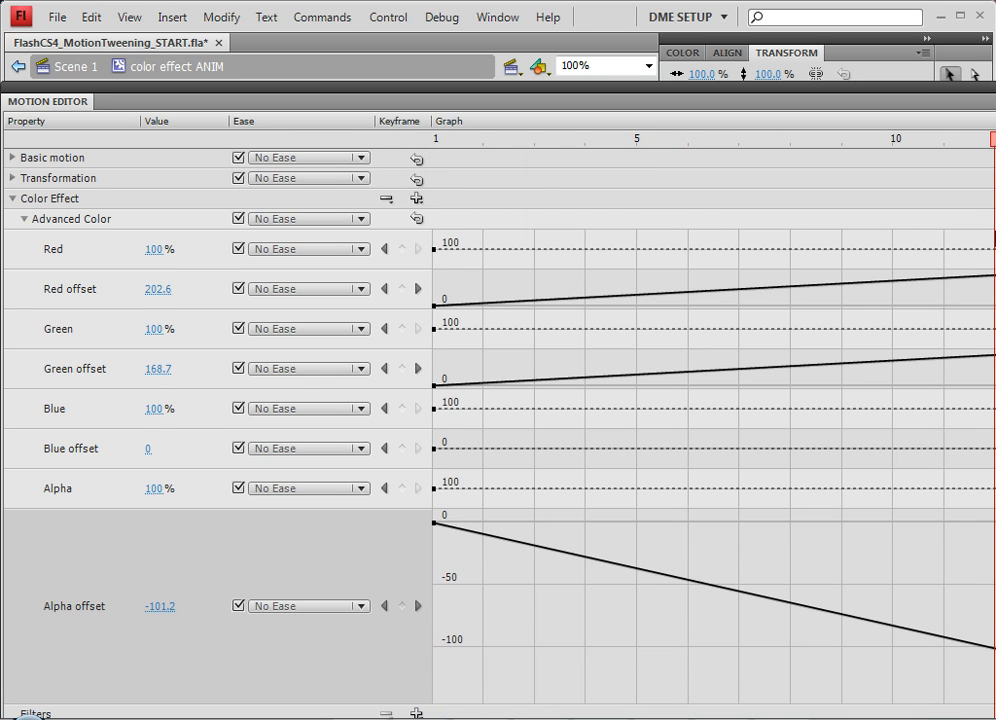
left_click_drag(831, 247, 993, 249)
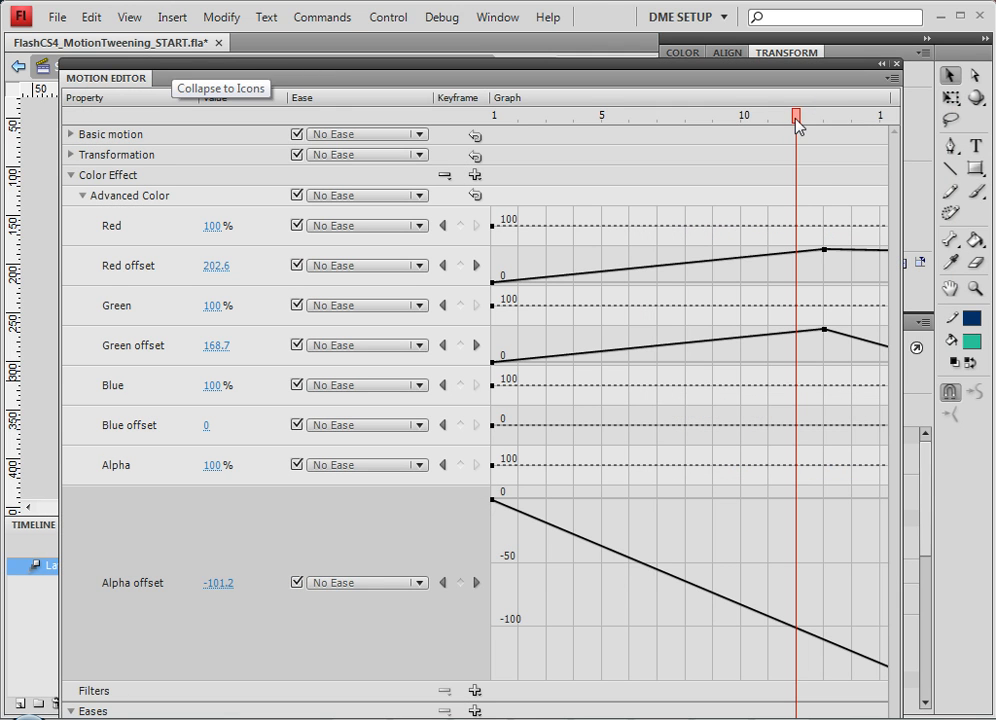
Step: Move the alpha offset keyframe from frame 21 to frame 18 at about -160 in the Motion Editor graph
left_click(881, 118)
left_click_drag(952, 118, 704, 133)
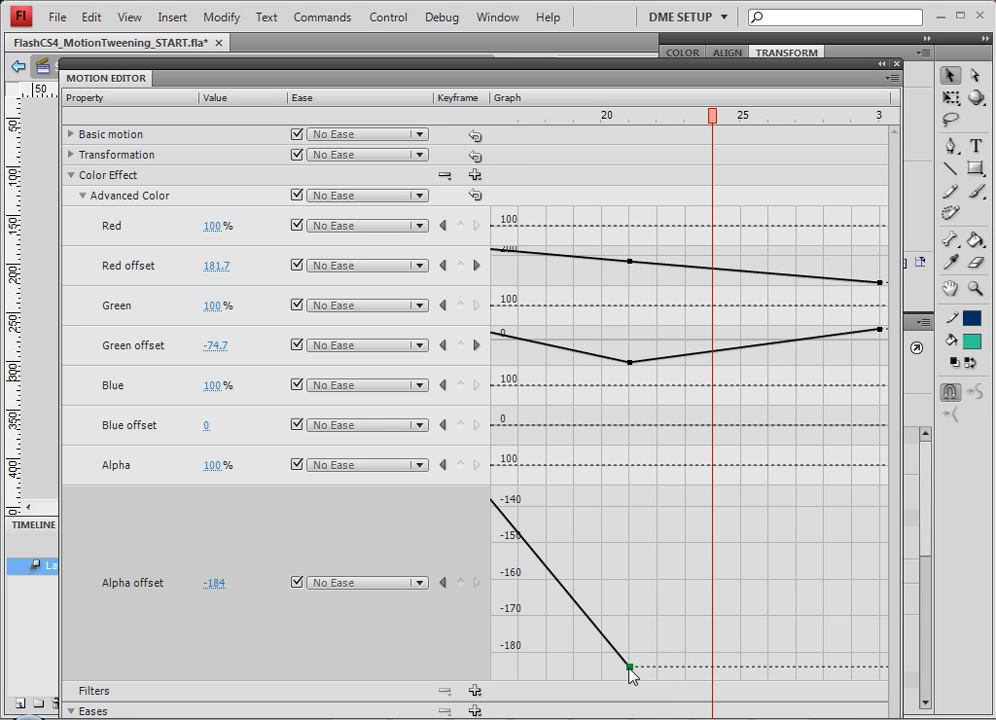
left_click_drag(630, 667, 544, 590)
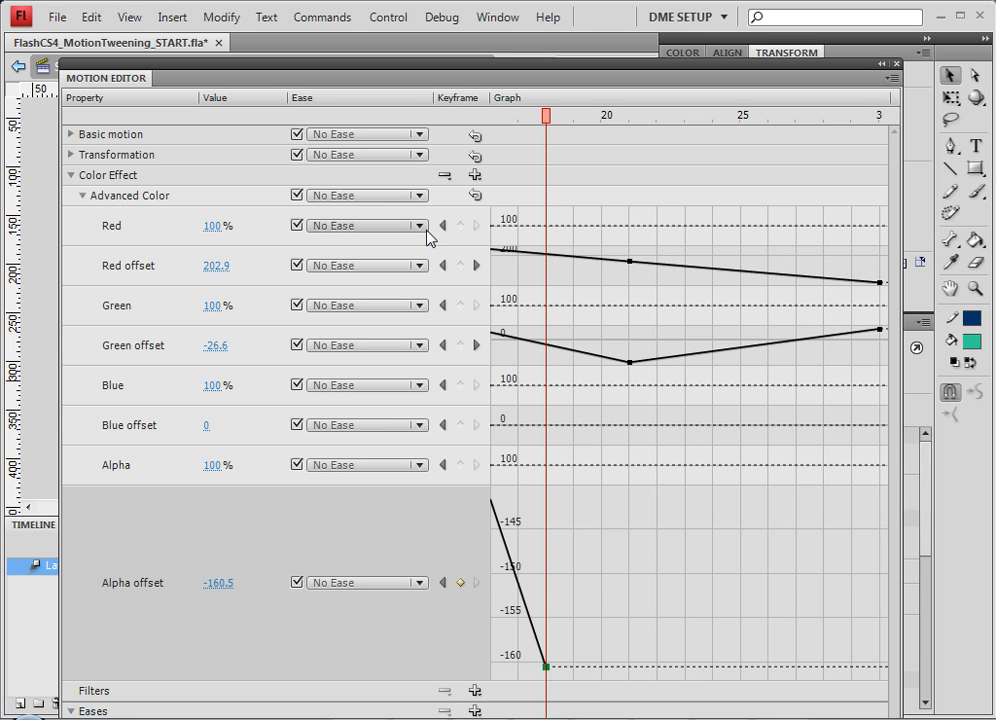
Step: Close the Motion Editor and preview the square's tween from frame 18 to frame 30
left_click(896, 64)
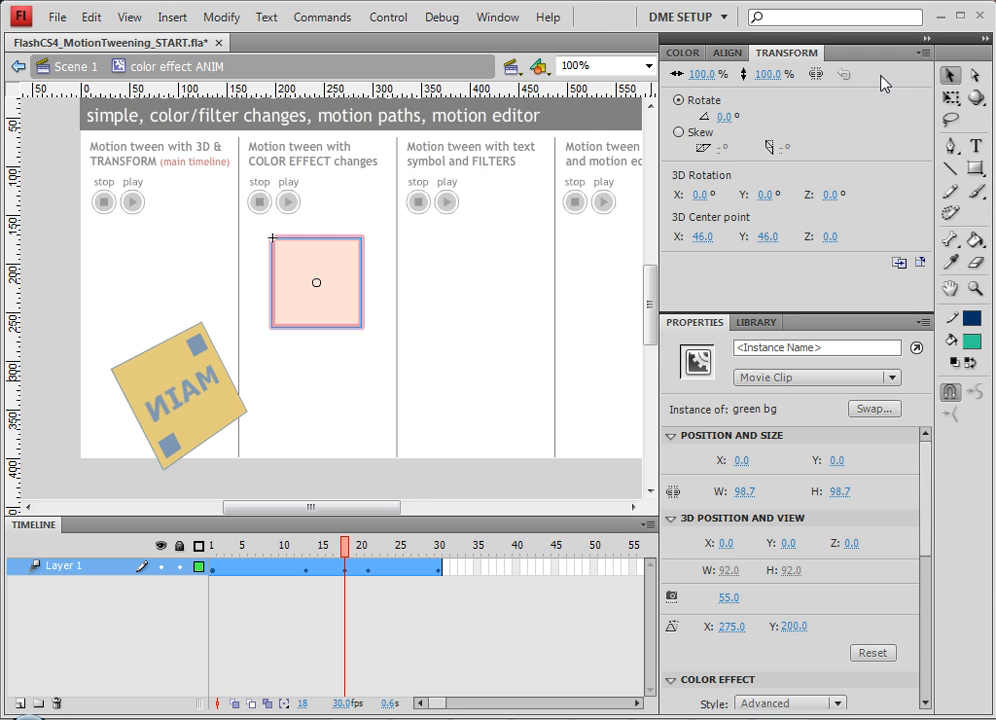
left_click(345, 573)
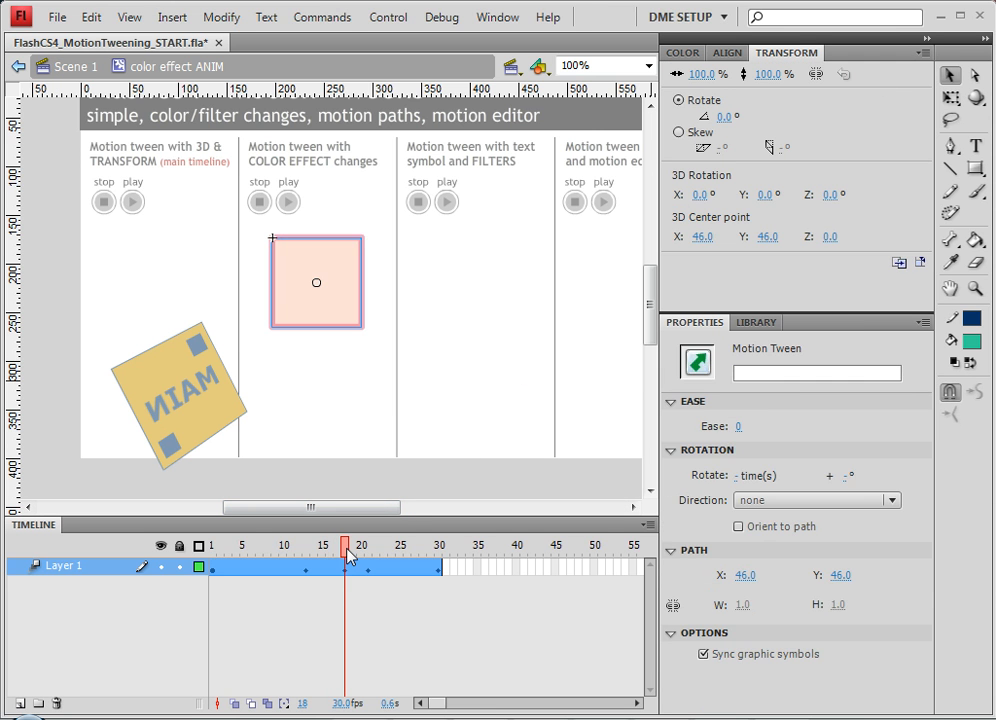
left_click_drag(354, 548, 441, 565)
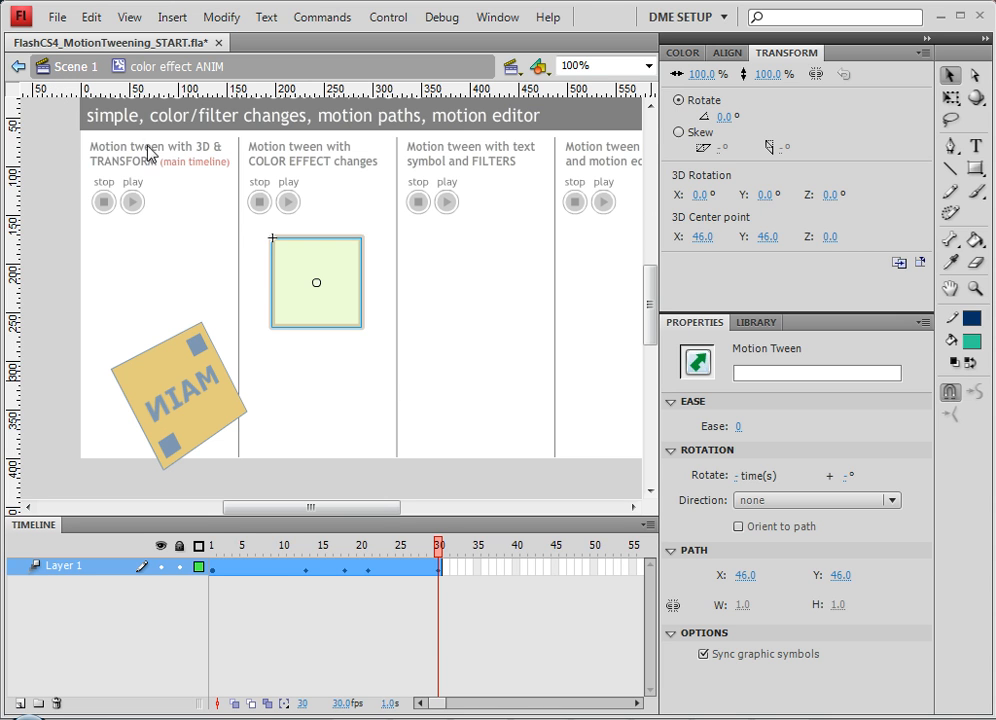
Step: Return to Scene 1, scrub the main timeline, and test the movie in a preview window
left_click(91, 74)
left_click(469, 422)
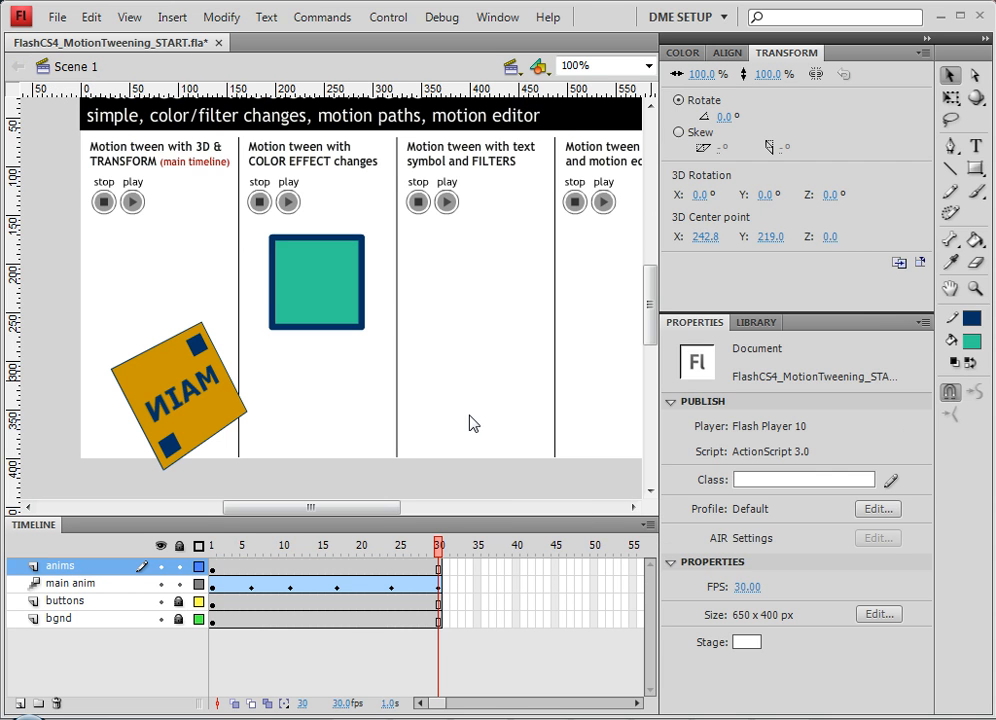
left_click_drag(214, 546, 407, 553)
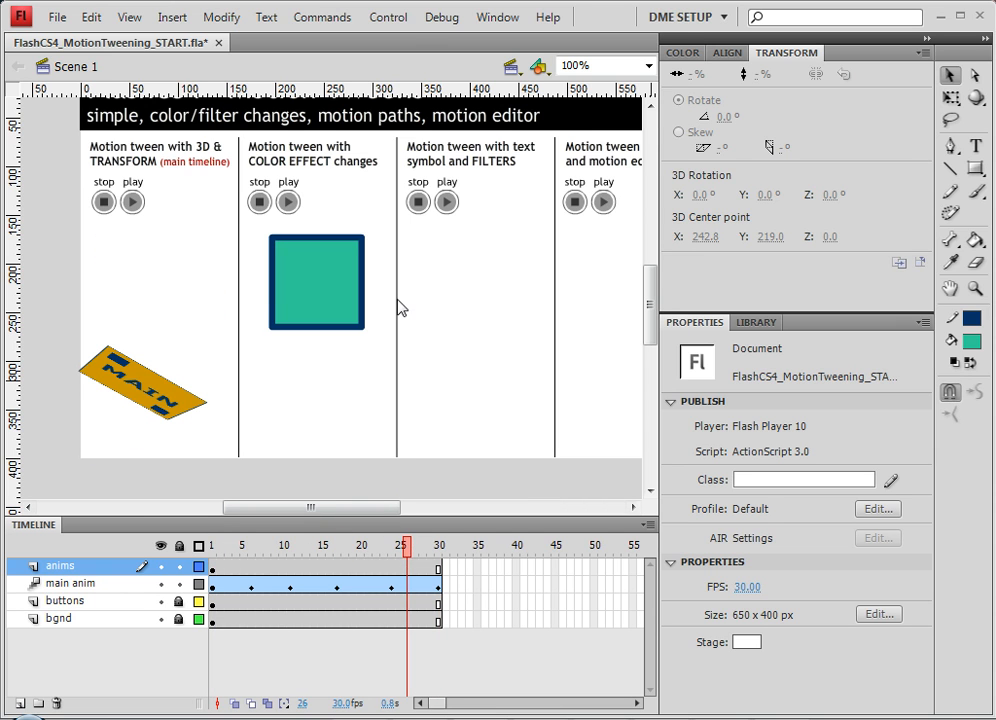
left_click(405, 20)
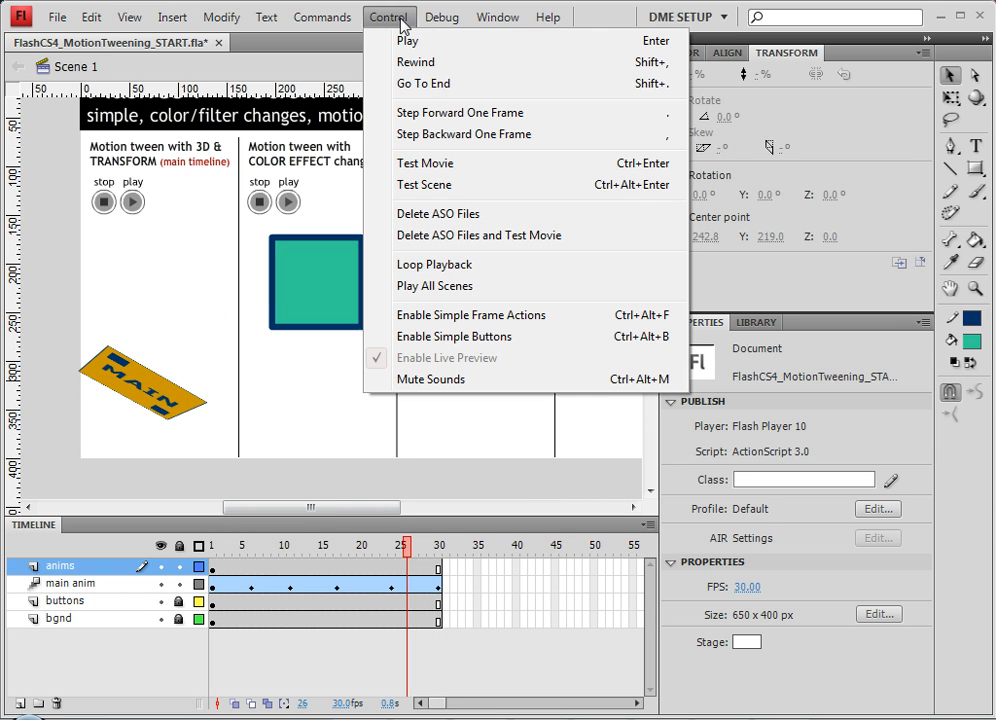
left_click(460, 163)
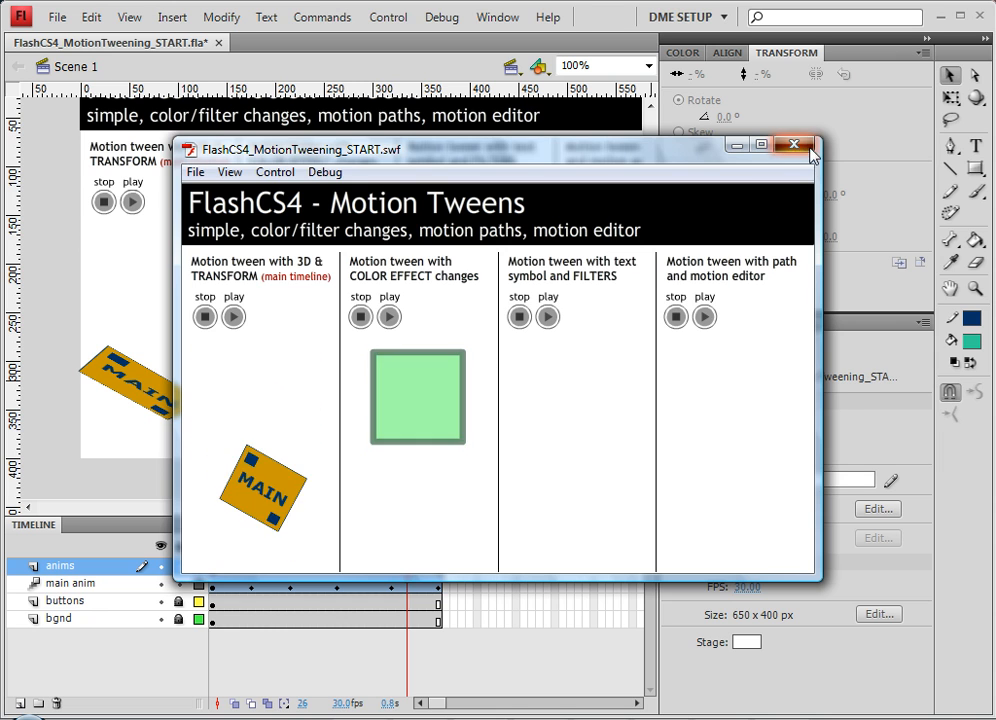
key("ctrl+w")
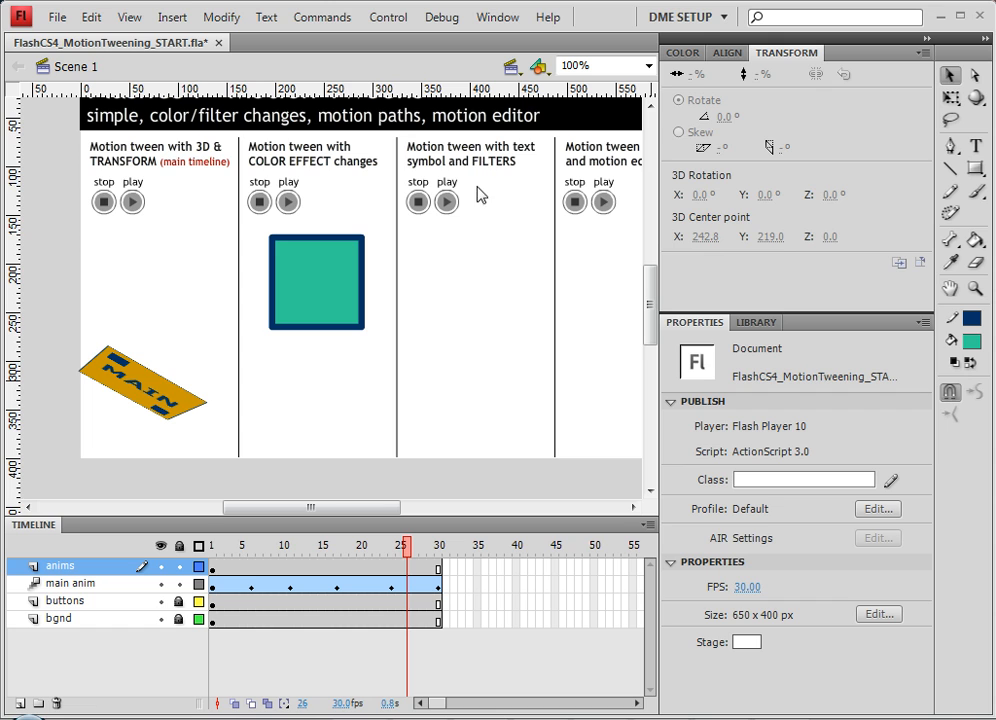
key("F7")
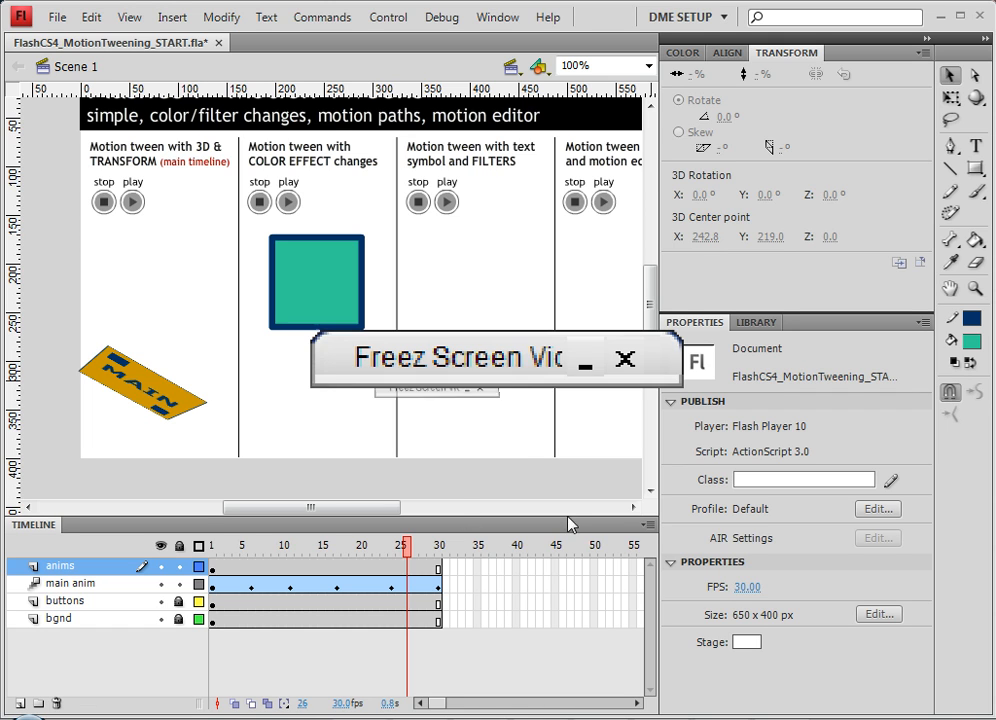